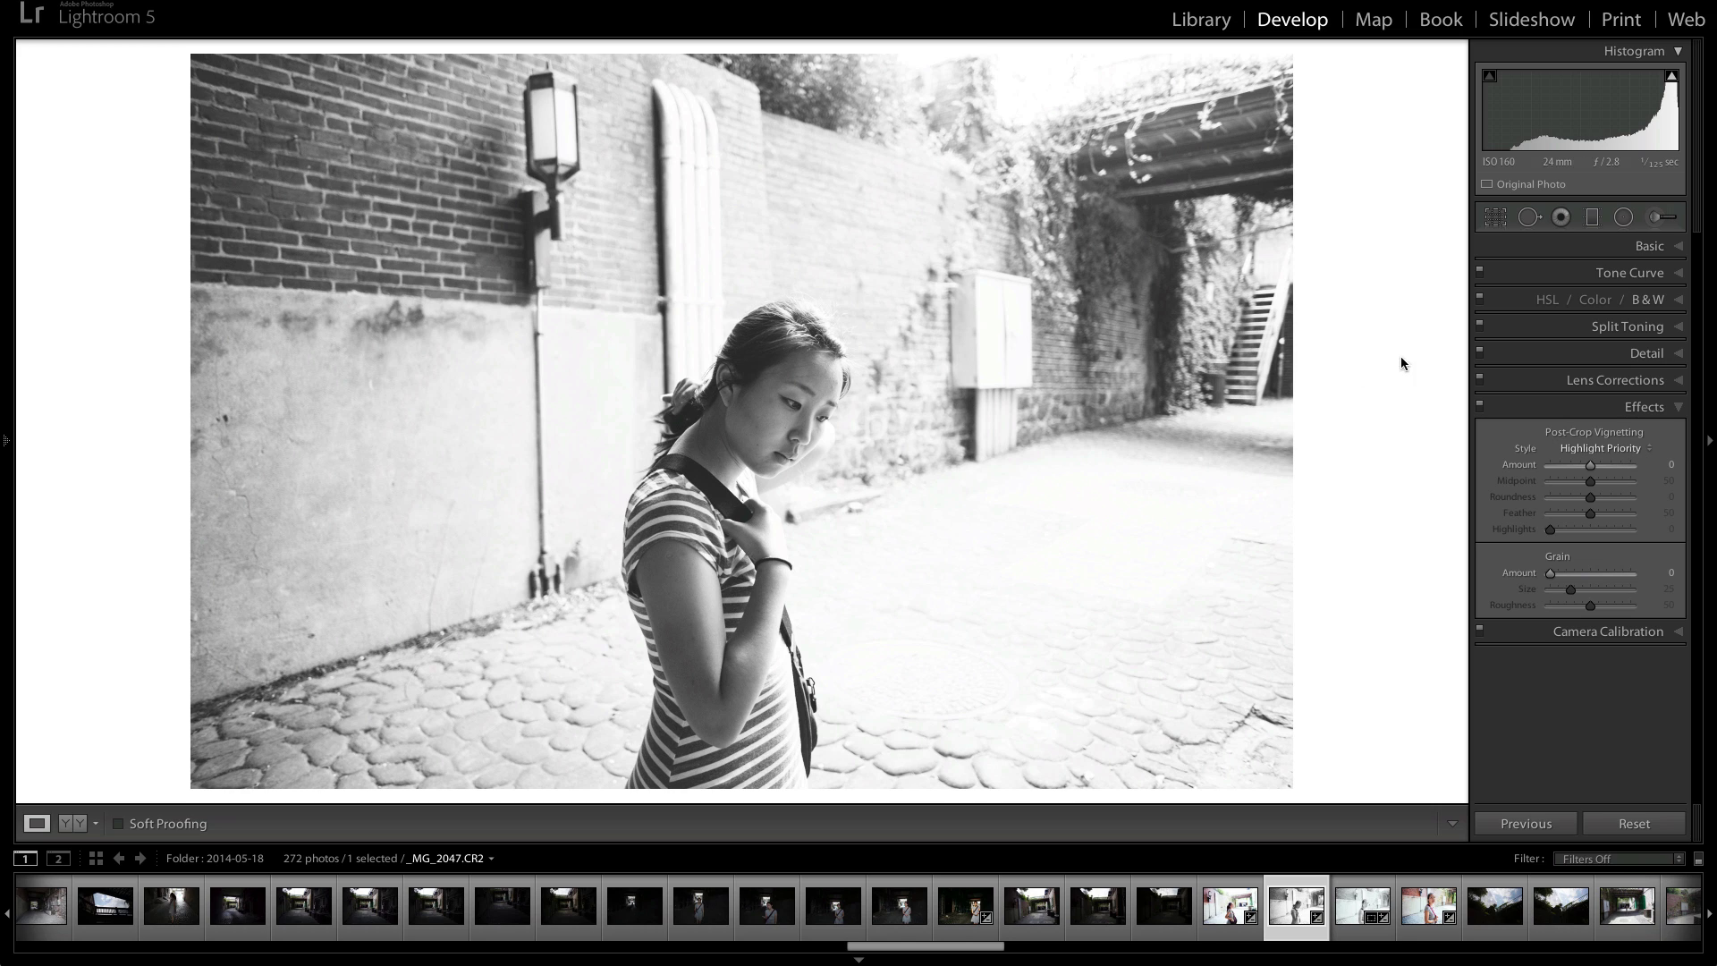
Keep the Highlight Priority style and set a faint vignette: Amount -24, Midpoint 36, Roundness -100
{"action": "left_click", "coordinate": [1587, 448]}
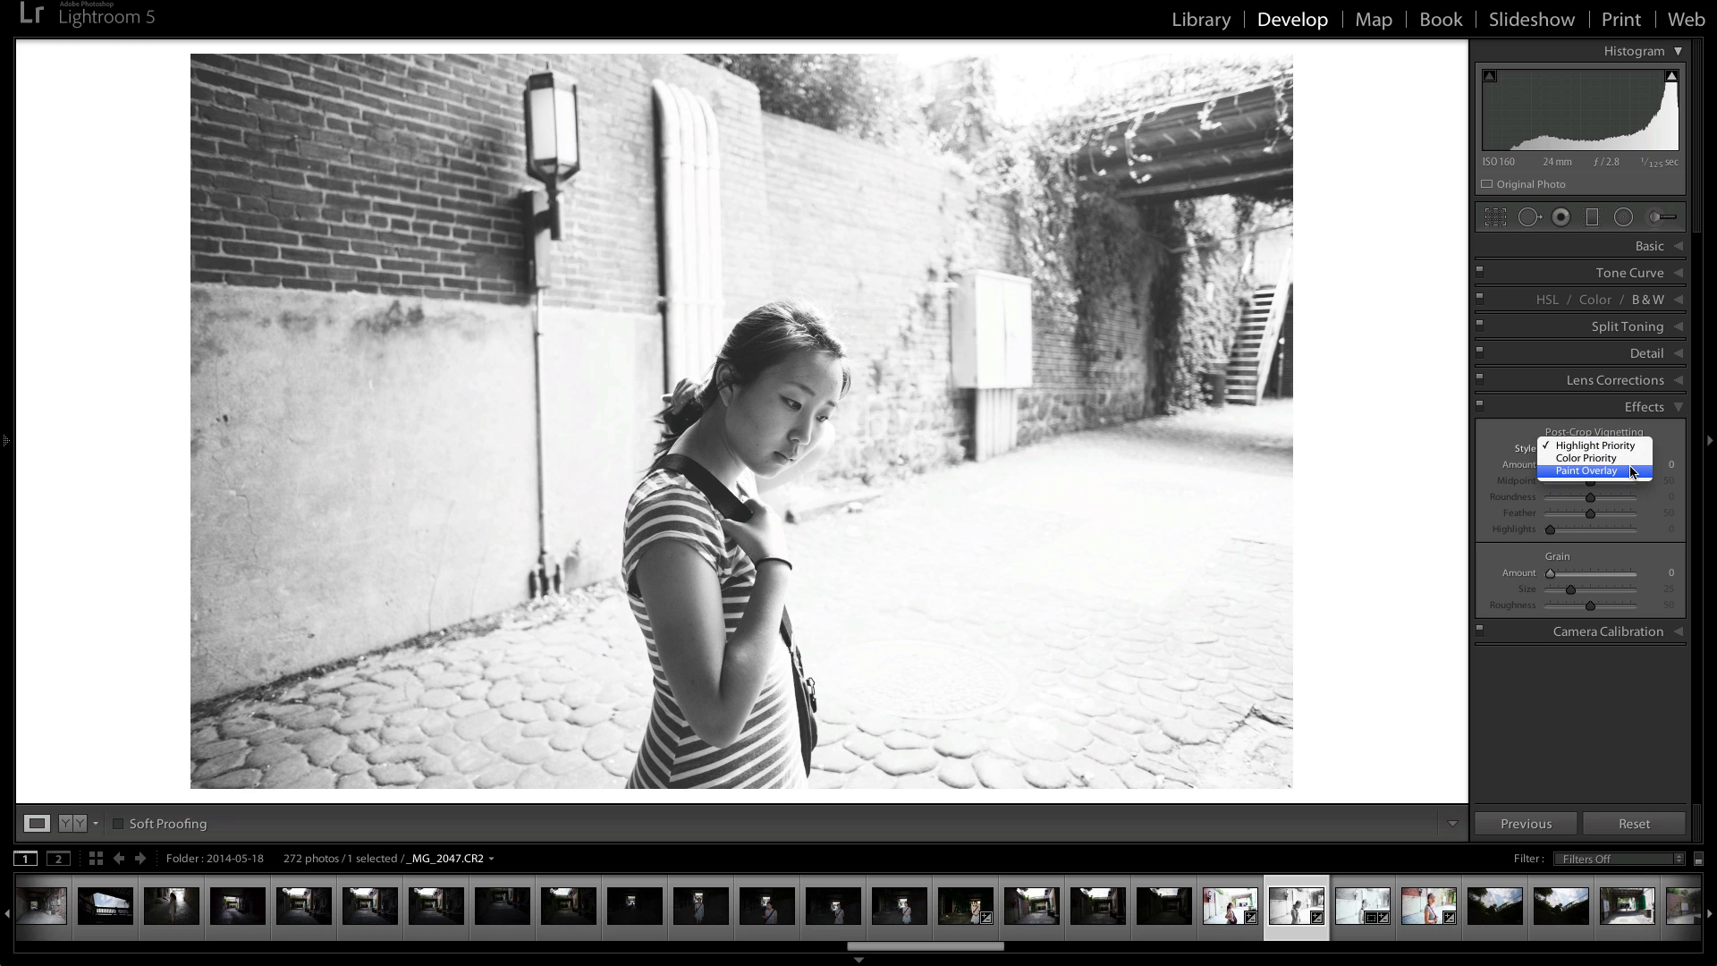
{"action": "left_click", "coordinate": [1633, 447]}
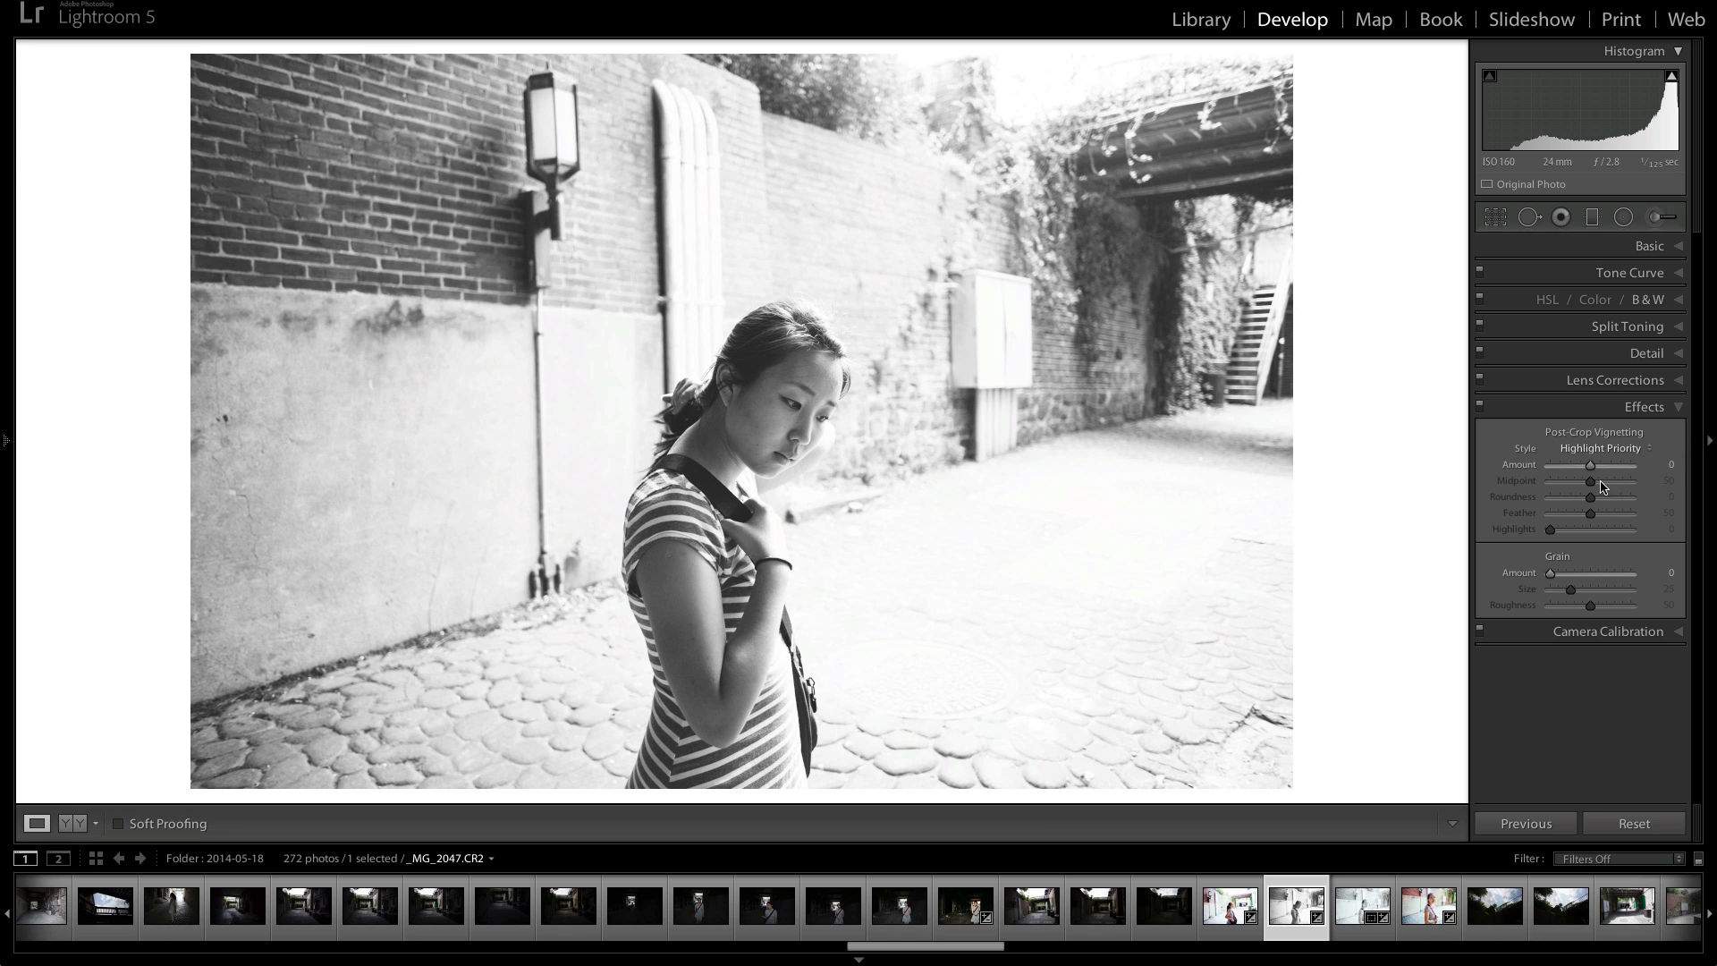
{"action": "left_click_drag", "start_coordinate": [1591, 466], "coordinate": [1550, 493]}
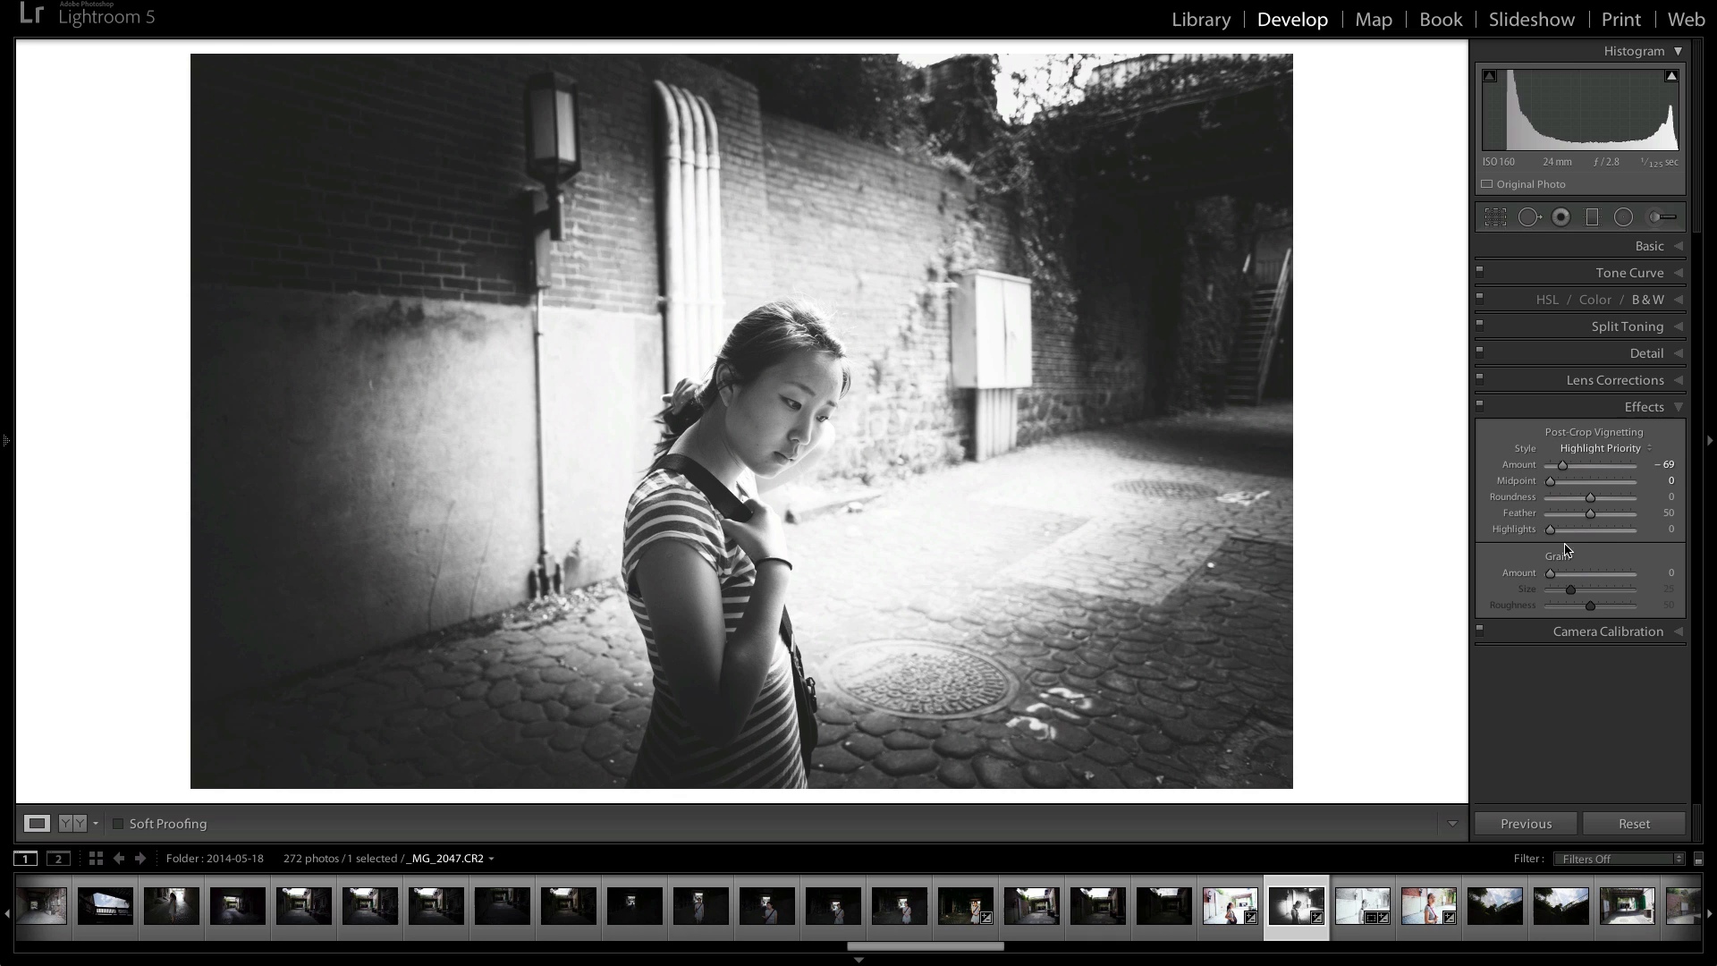
{"action": "double_click", "coordinate": [1569, 466]}
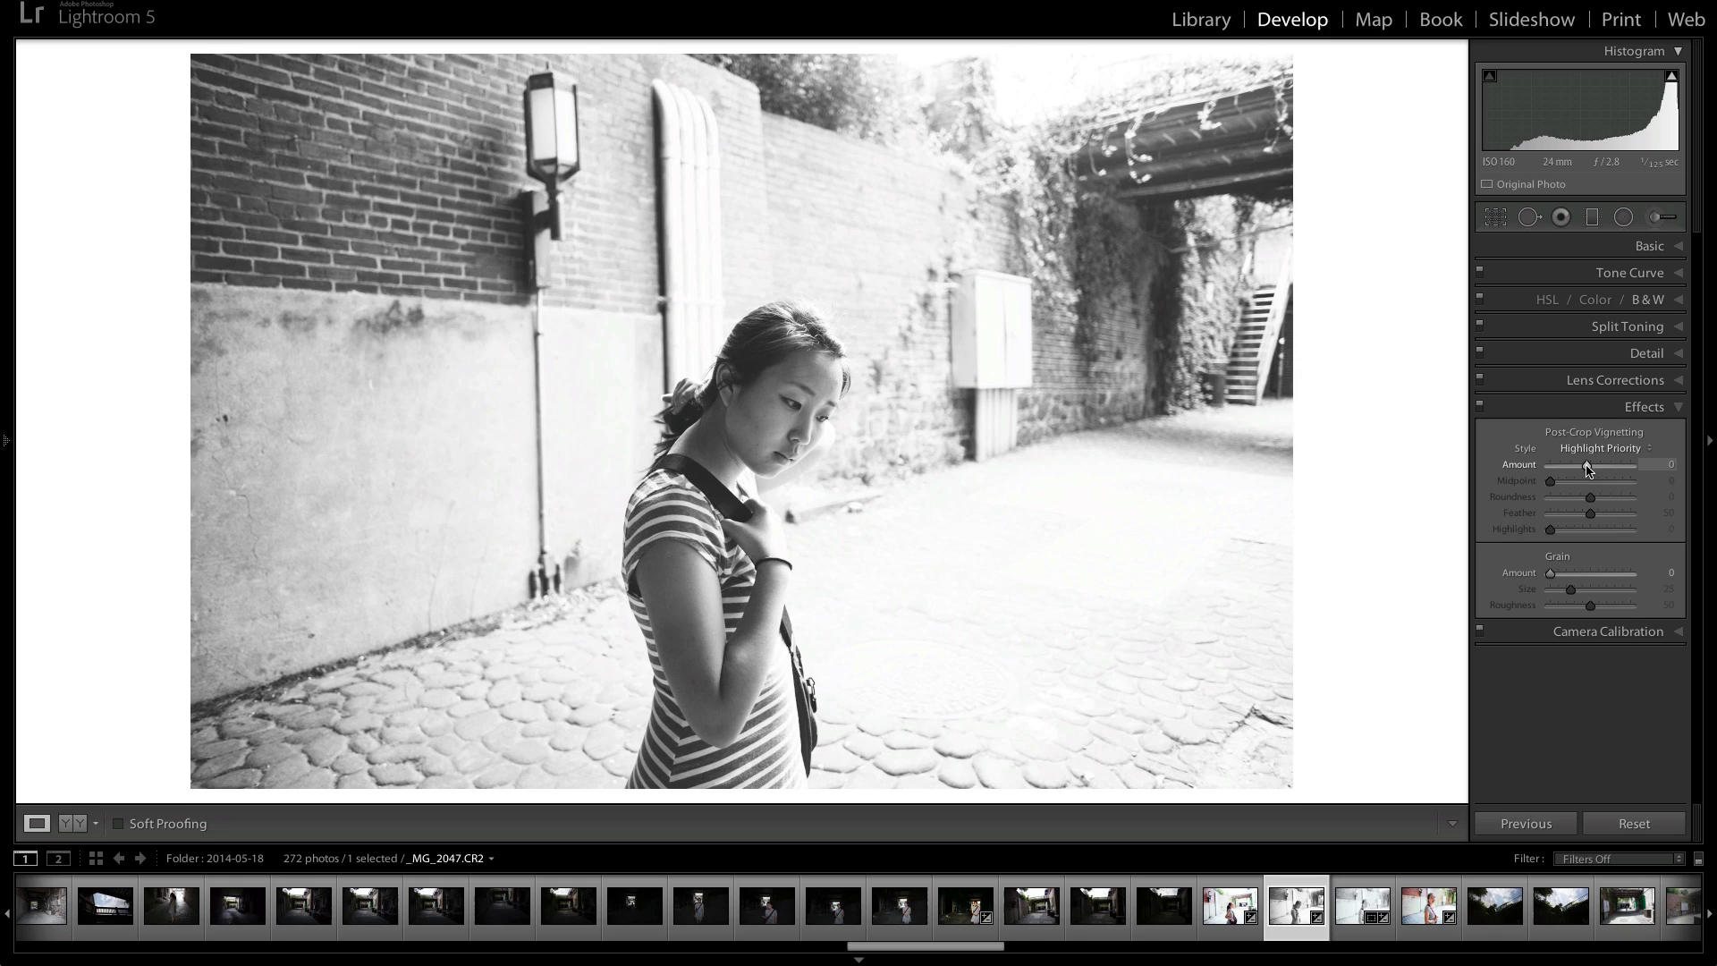
{"action": "left_click_drag", "start_coordinate": [1587, 467], "coordinate": [1537, 507]}
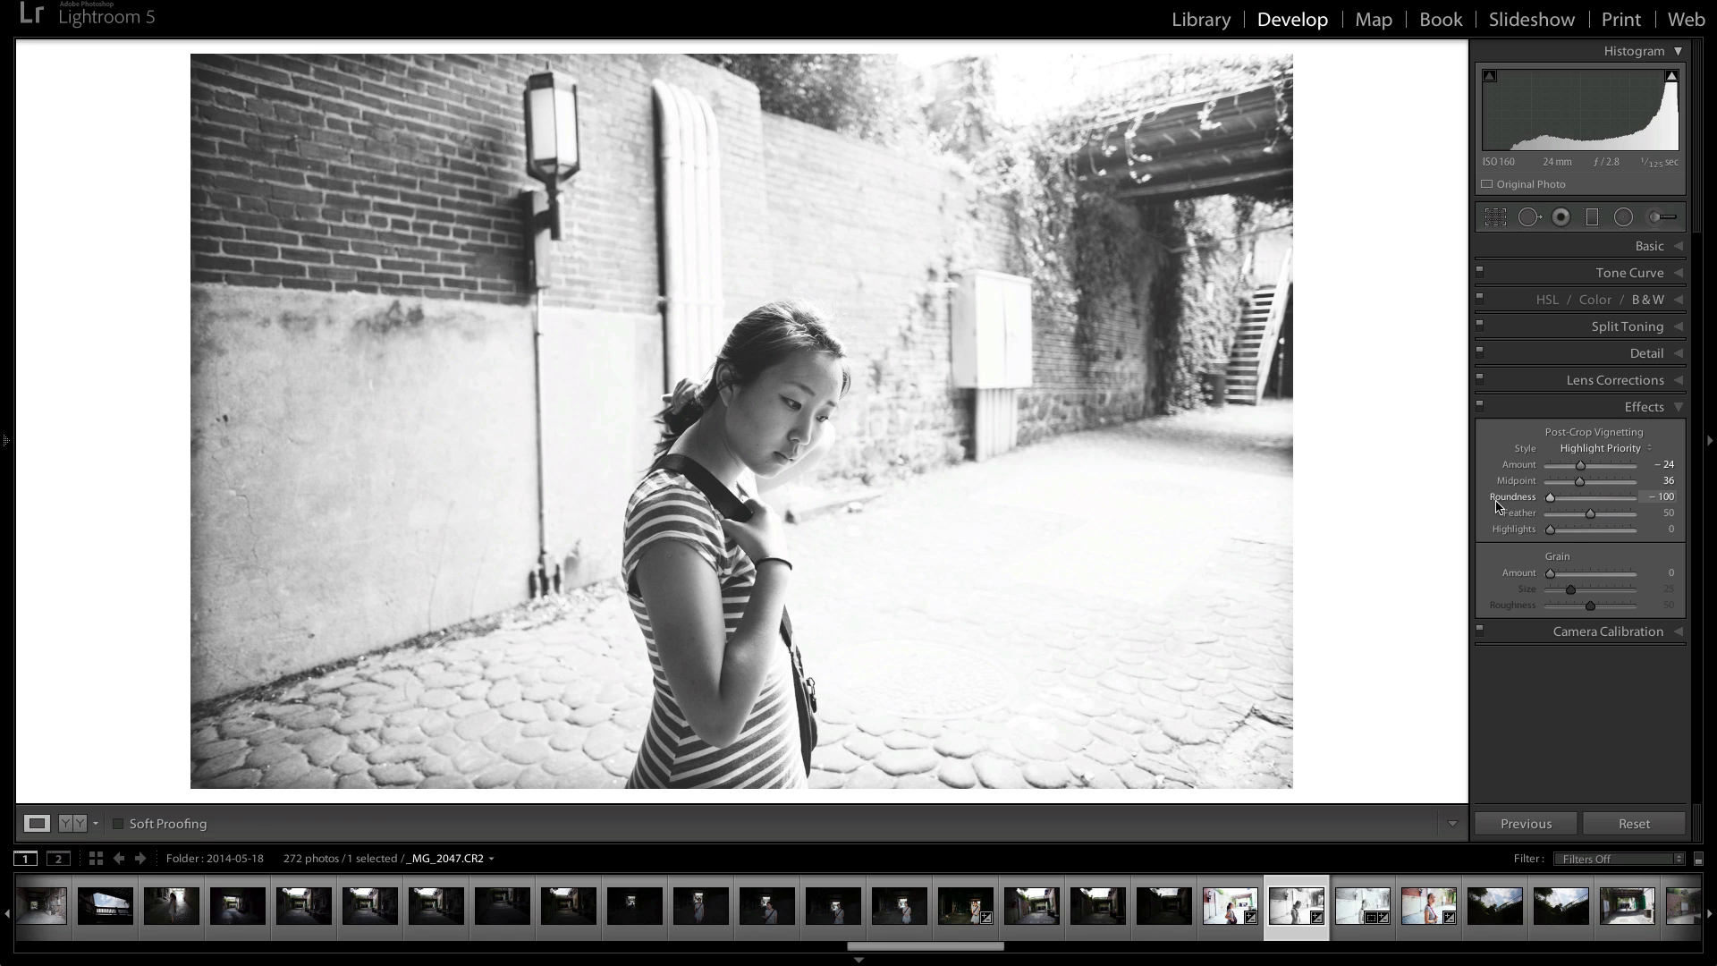
Set vignette Roundness +33, Feather 82, Amount -32, Midpoint 20, and reset Highlights to 0
{"action": "mouse_move", "coordinate": [1551, 504]}
{"action": "left_mouse_down"}
{"action": "mouse_move", "coordinate": [1614, 516]}
{"action": "mouse_move", "coordinate": [1548, 517]}
{"action": "left_mouse_up"}
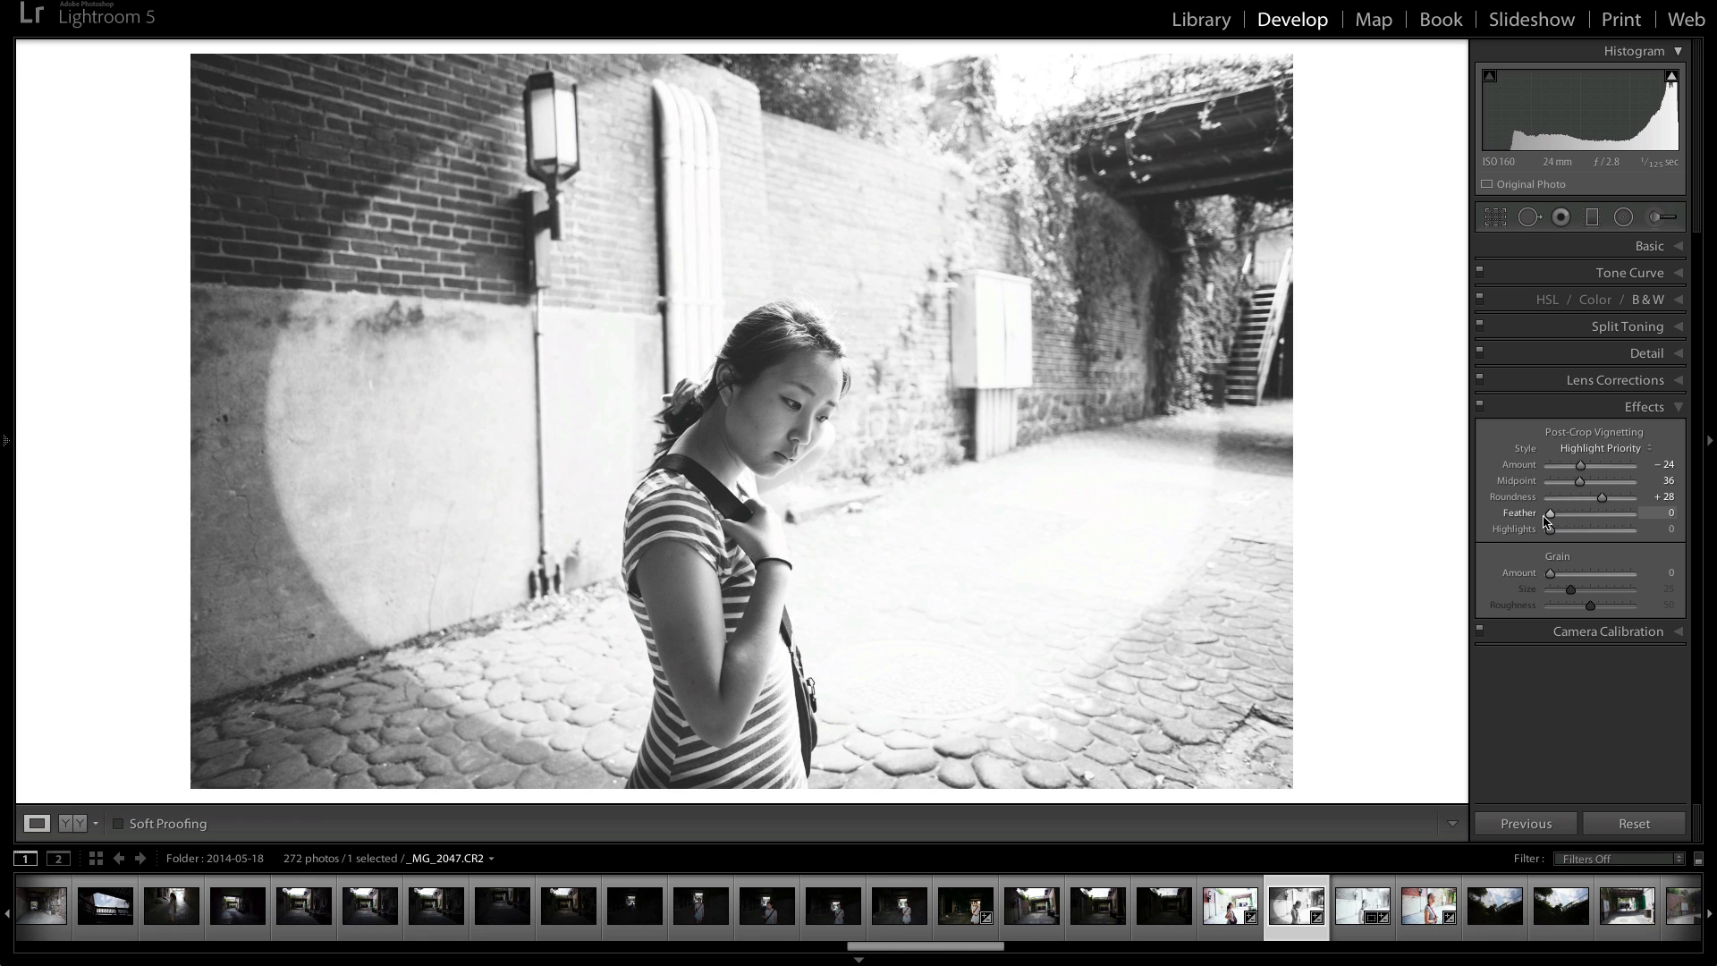
{"action": "left_click_drag", "start_coordinate": [1546, 521], "coordinate": [1570, 490]}
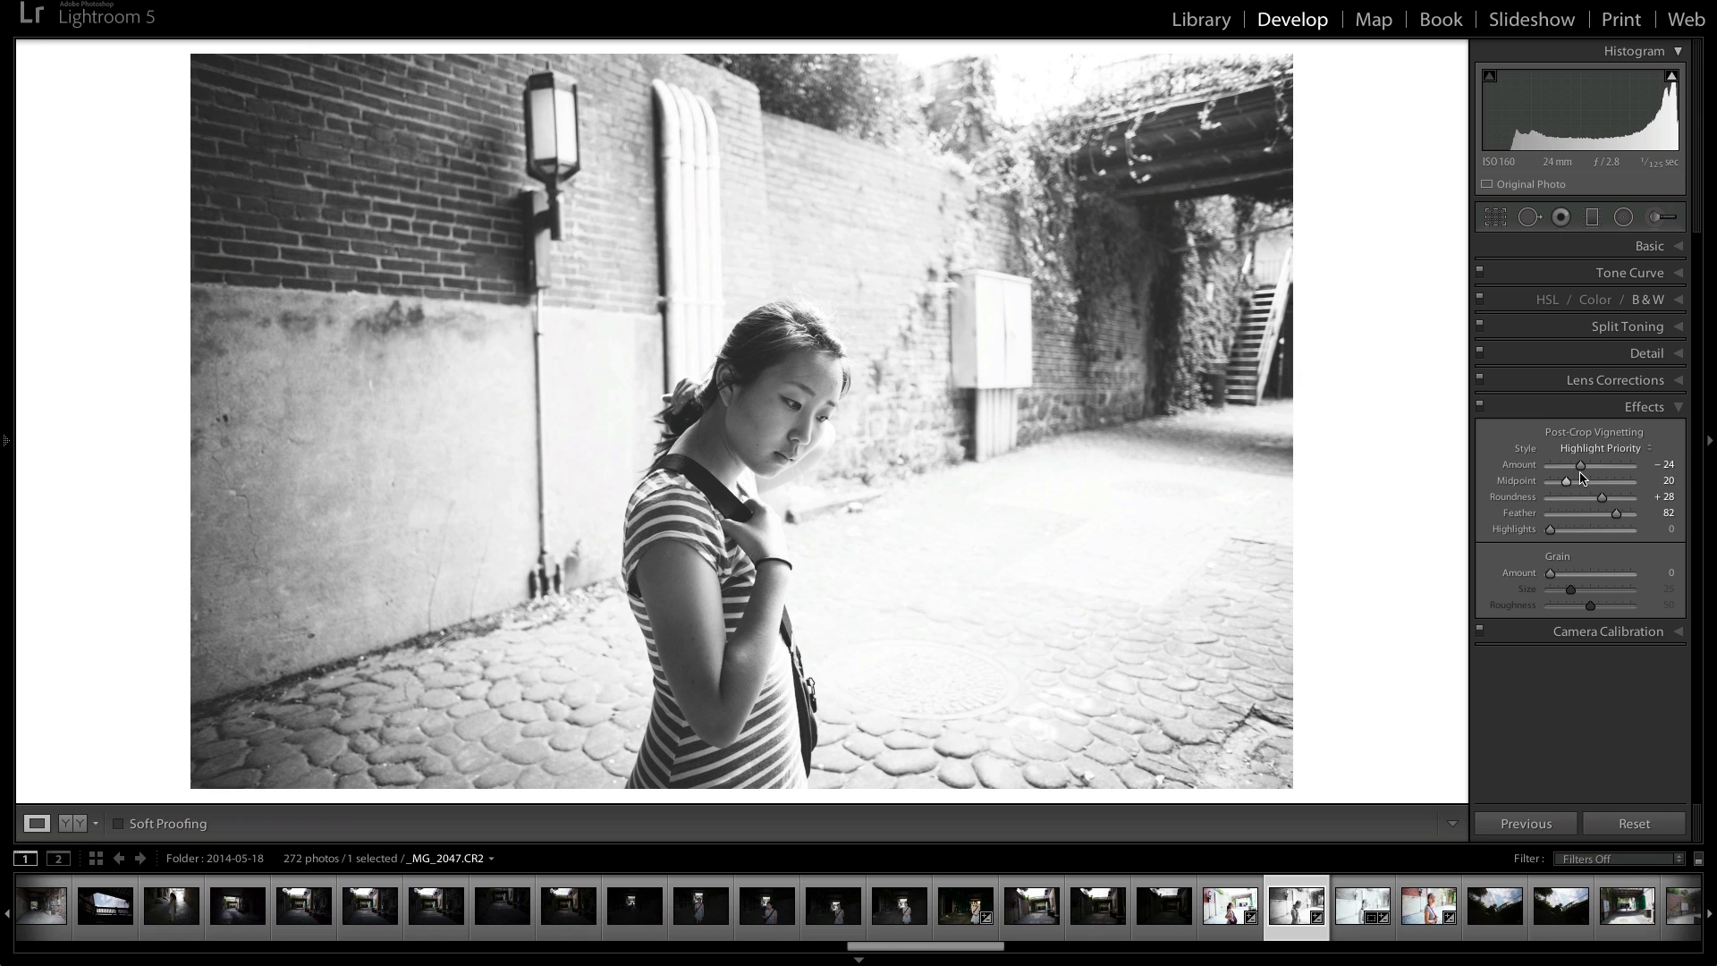
{"action": "left_click_drag", "start_coordinate": [1579, 475], "coordinate": [1600, 543]}
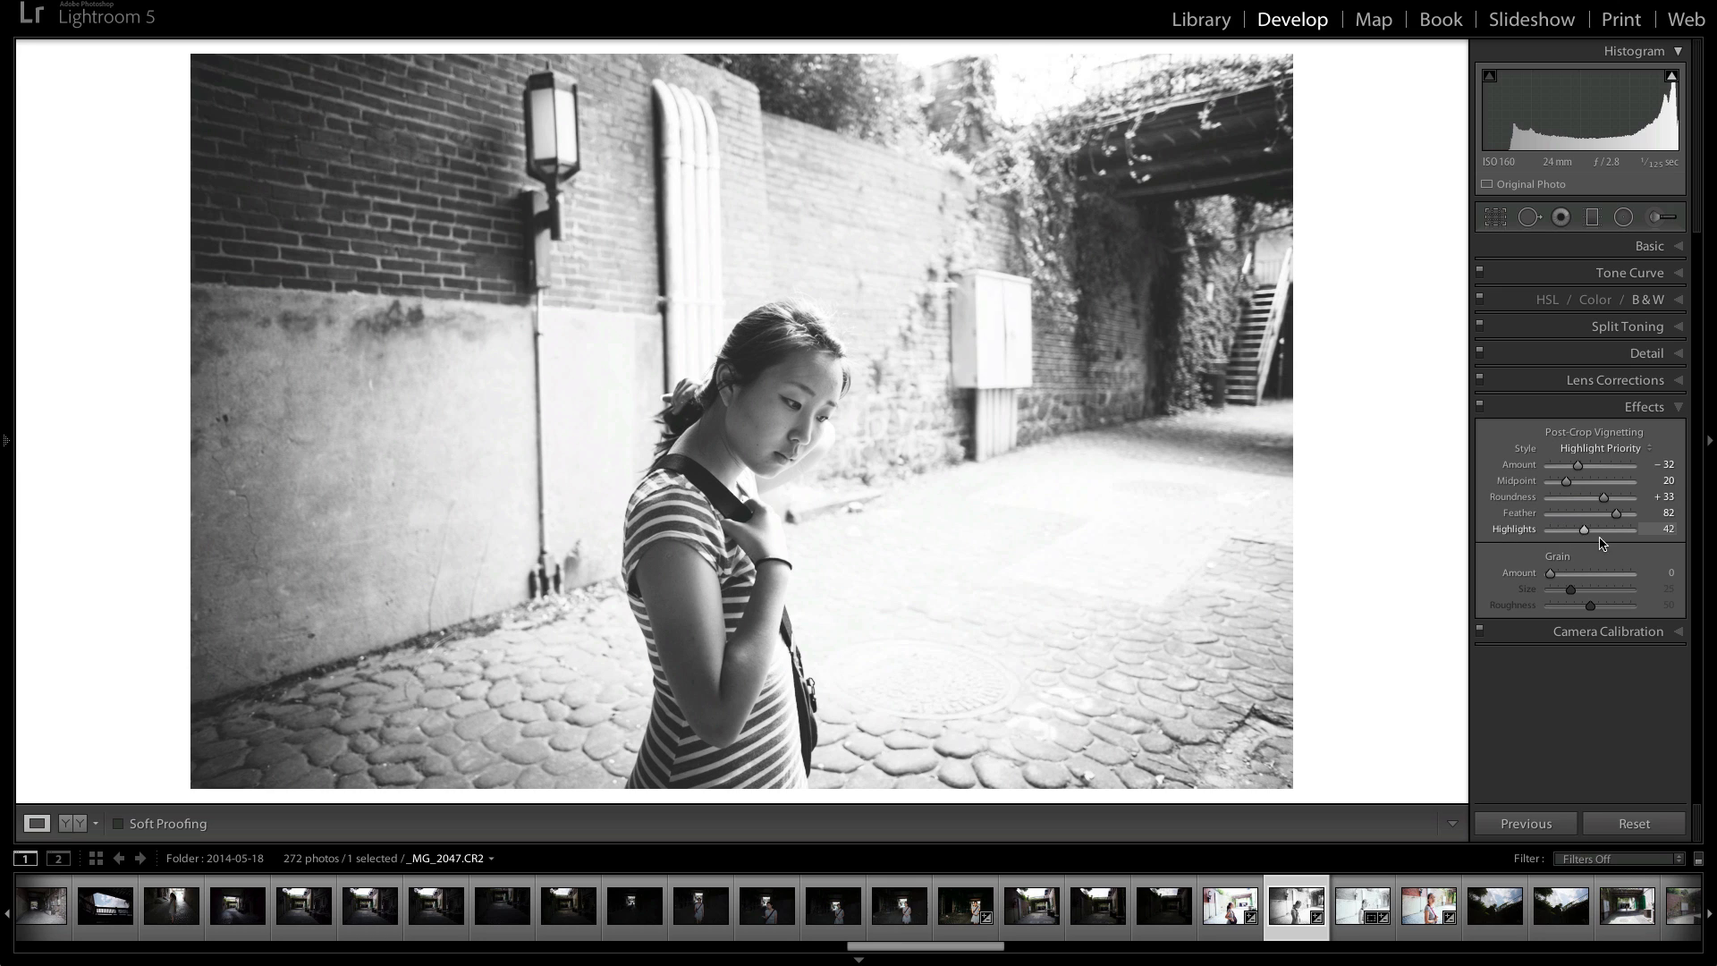
{"action": "double_click", "coordinate": [1526, 536]}
Zoom into the girl's face and set the Grain Amount to 25
{"action": "left_click", "coordinate": [590, 280]}
{"action": "left_click_drag", "start_coordinate": [984, 434], "coordinate": [755, 352]}
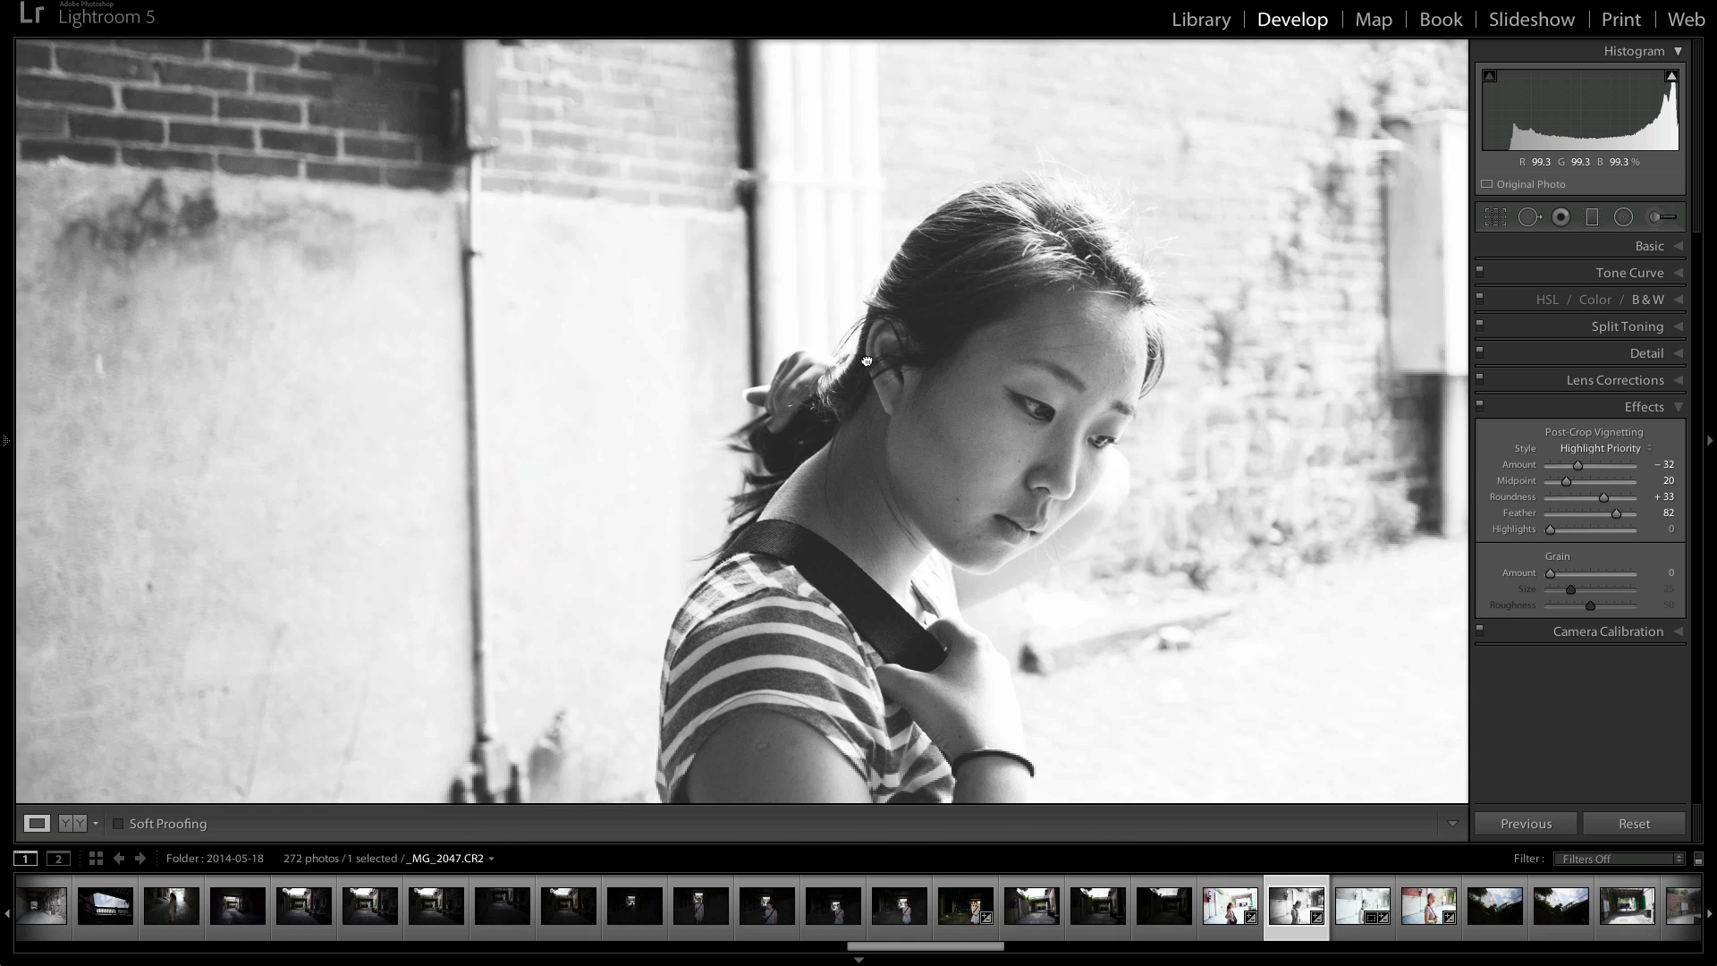
{"action": "left_click_drag", "start_coordinate": [867, 361], "coordinate": [674, 239]}
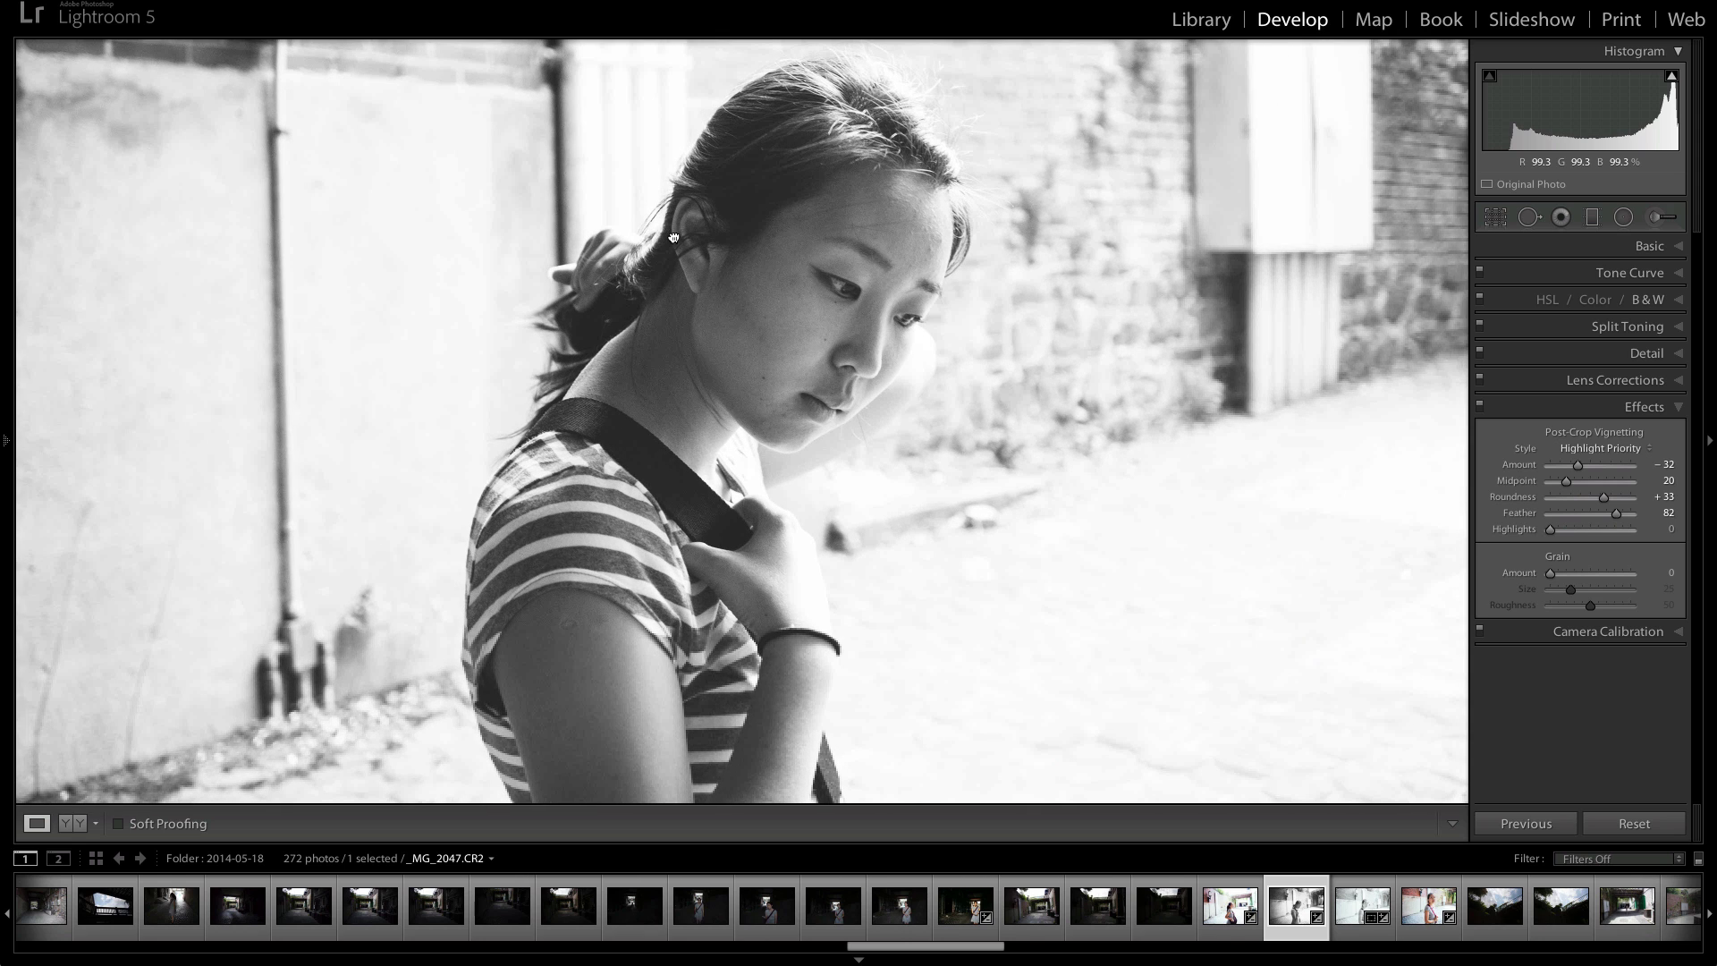
{"action": "left_click", "coordinate": [1669, 572]}
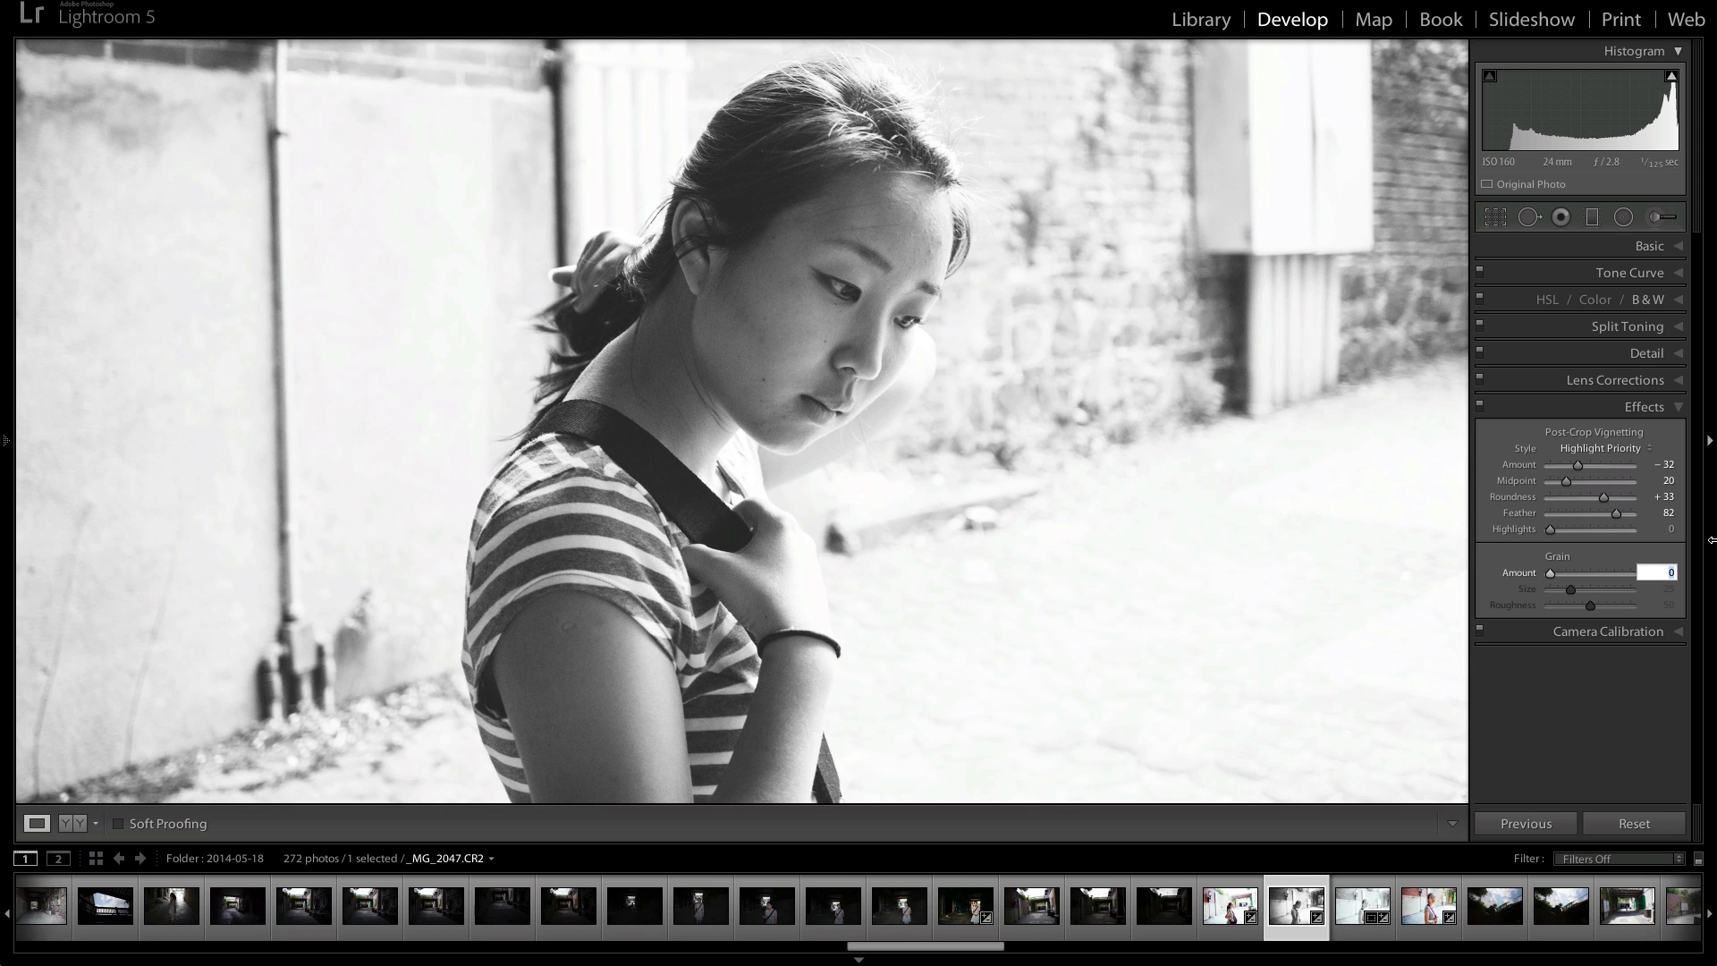
{"action": "key", "text": "Return"}
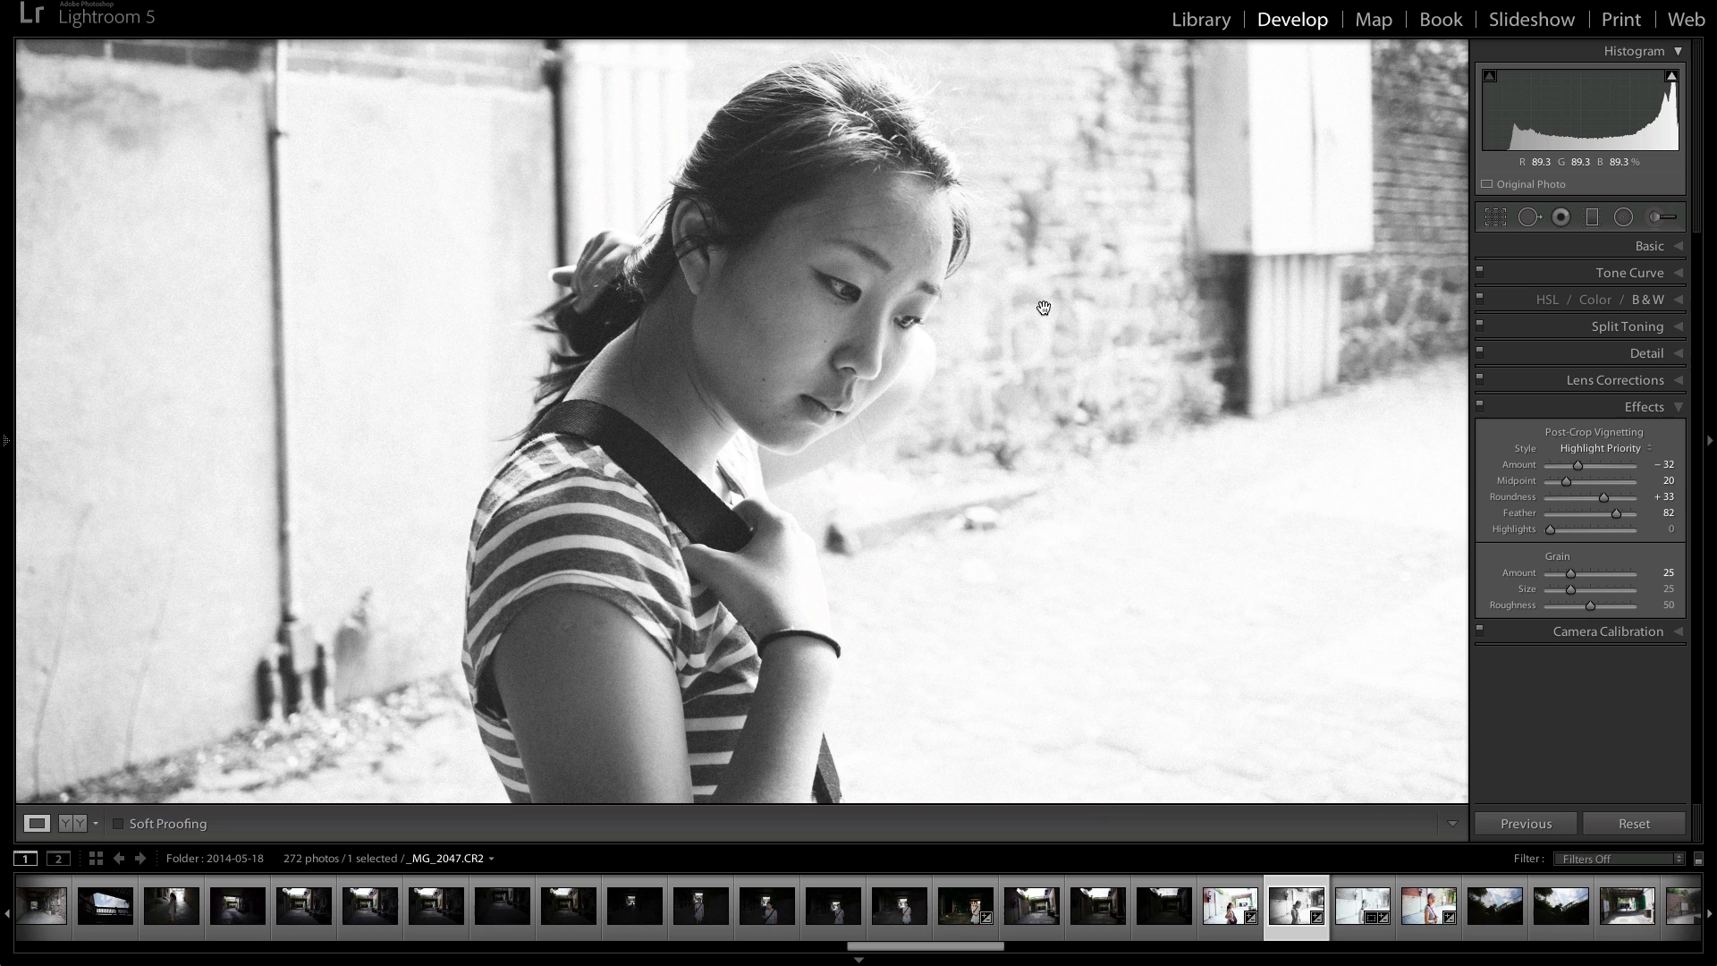
Raise the Grain Amount to 30 while keeping the face centred in the close-up
{"action": "left_click_drag", "start_coordinate": [805, 341], "coordinate": [900, 510]}
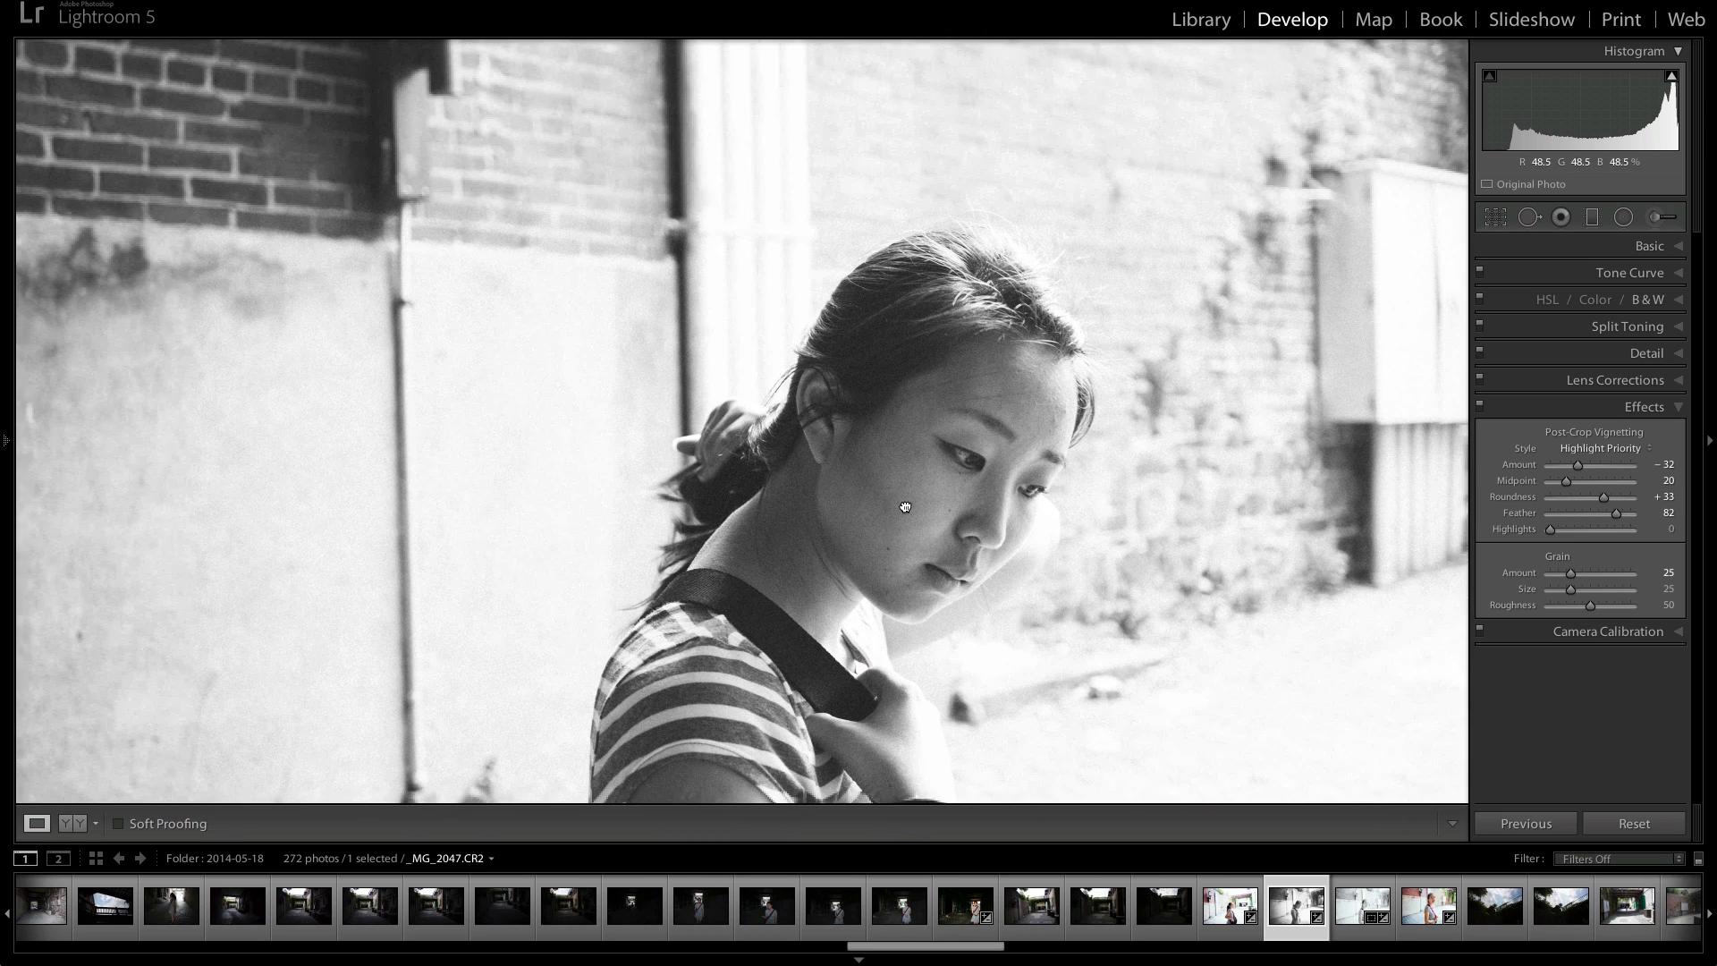
{"action": "left_click", "coordinate": [1667, 572]}
{"action": "type", "text": "30"}
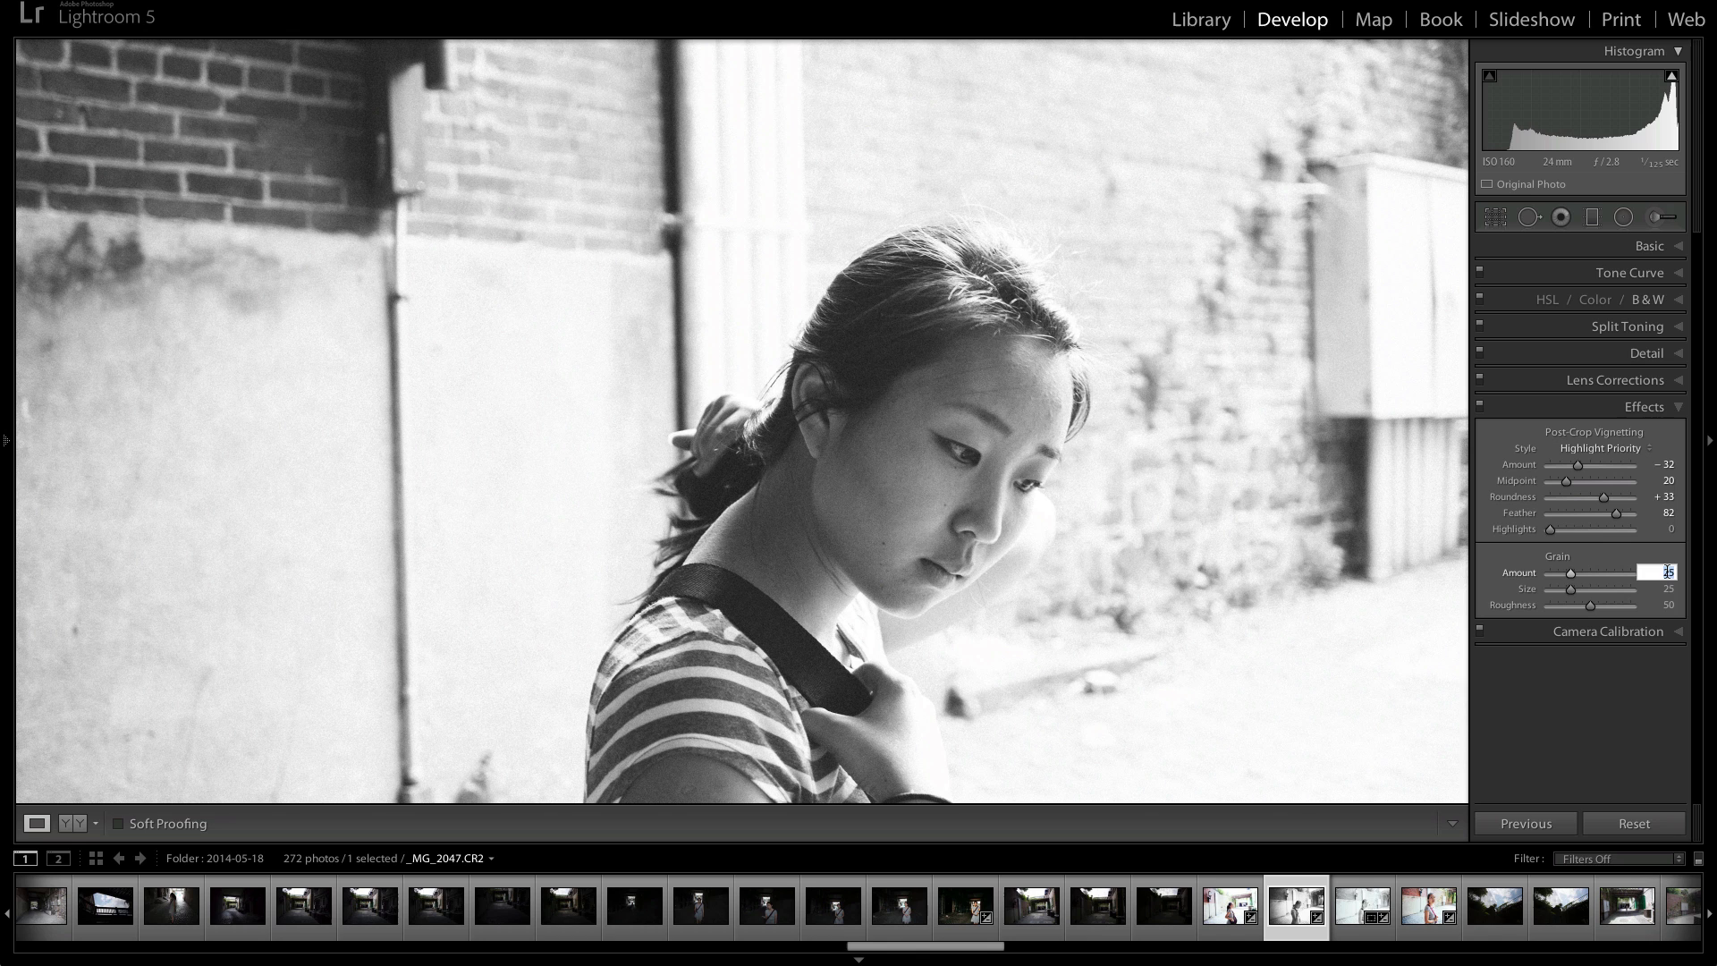
{"action": "key", "text": "Return"}
{"action": "left_click_drag", "start_coordinate": [1223, 523], "coordinate": [1117, 472]}
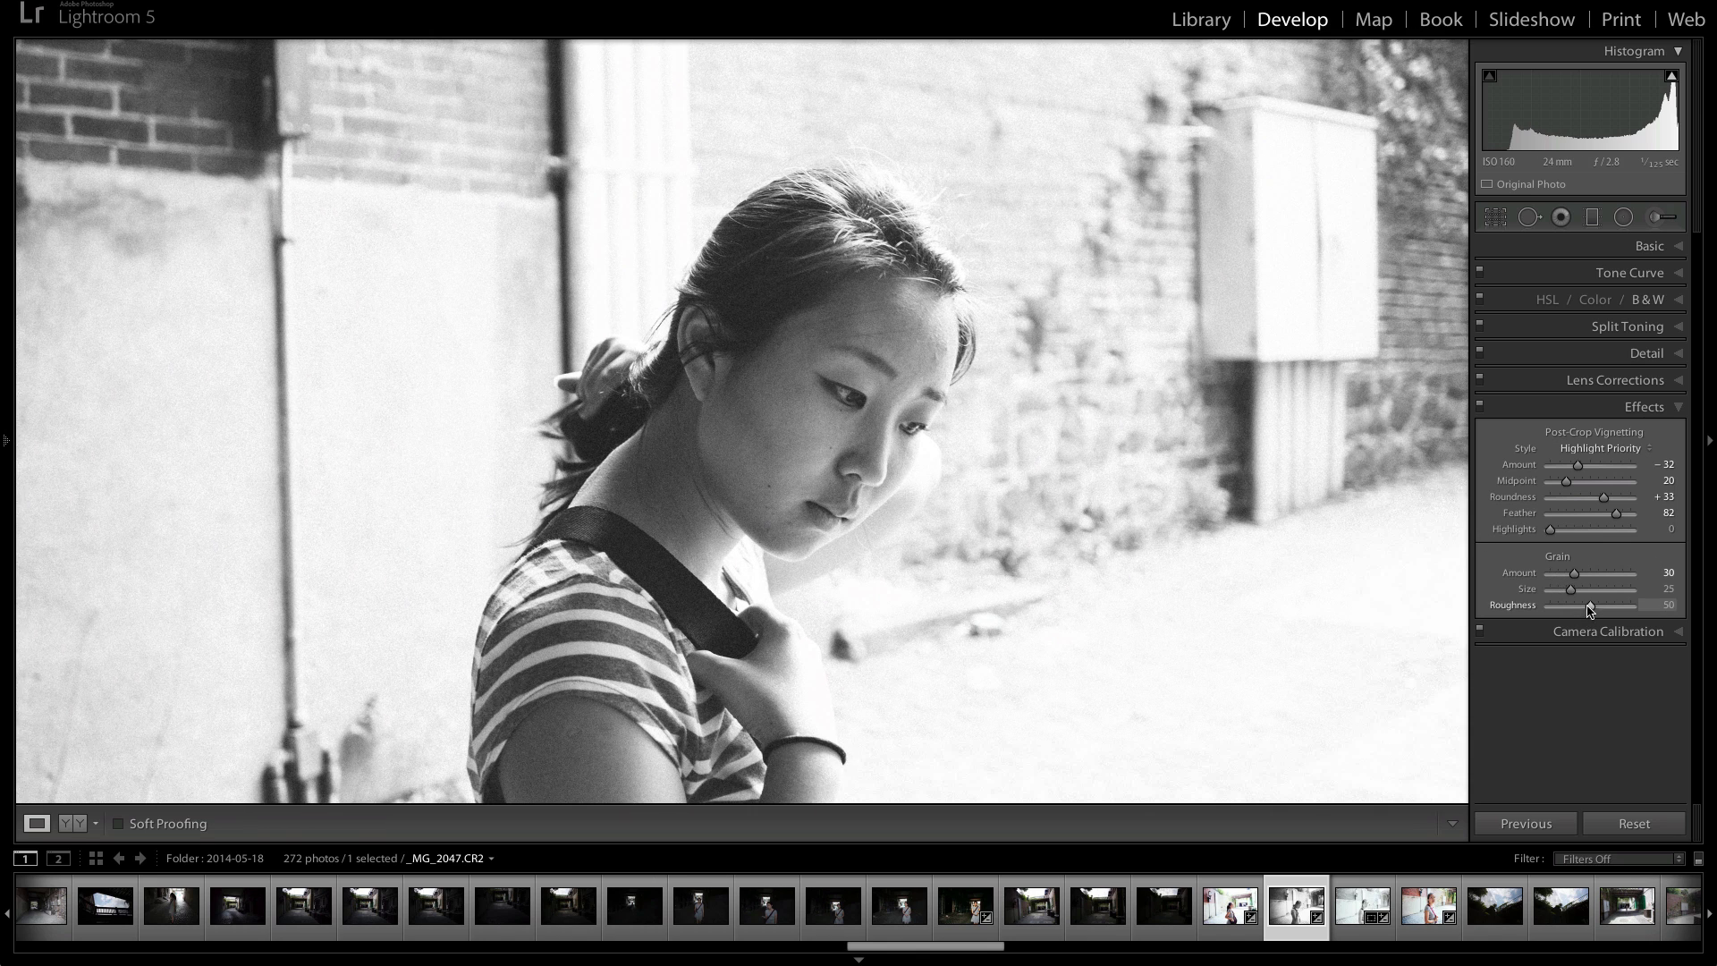
Try a coarser grain Size and undo it, then set Grain Amount to 18 and zoom out
{"action": "left_click_drag", "start_coordinate": [1570, 590], "coordinate": [1636, 591]}
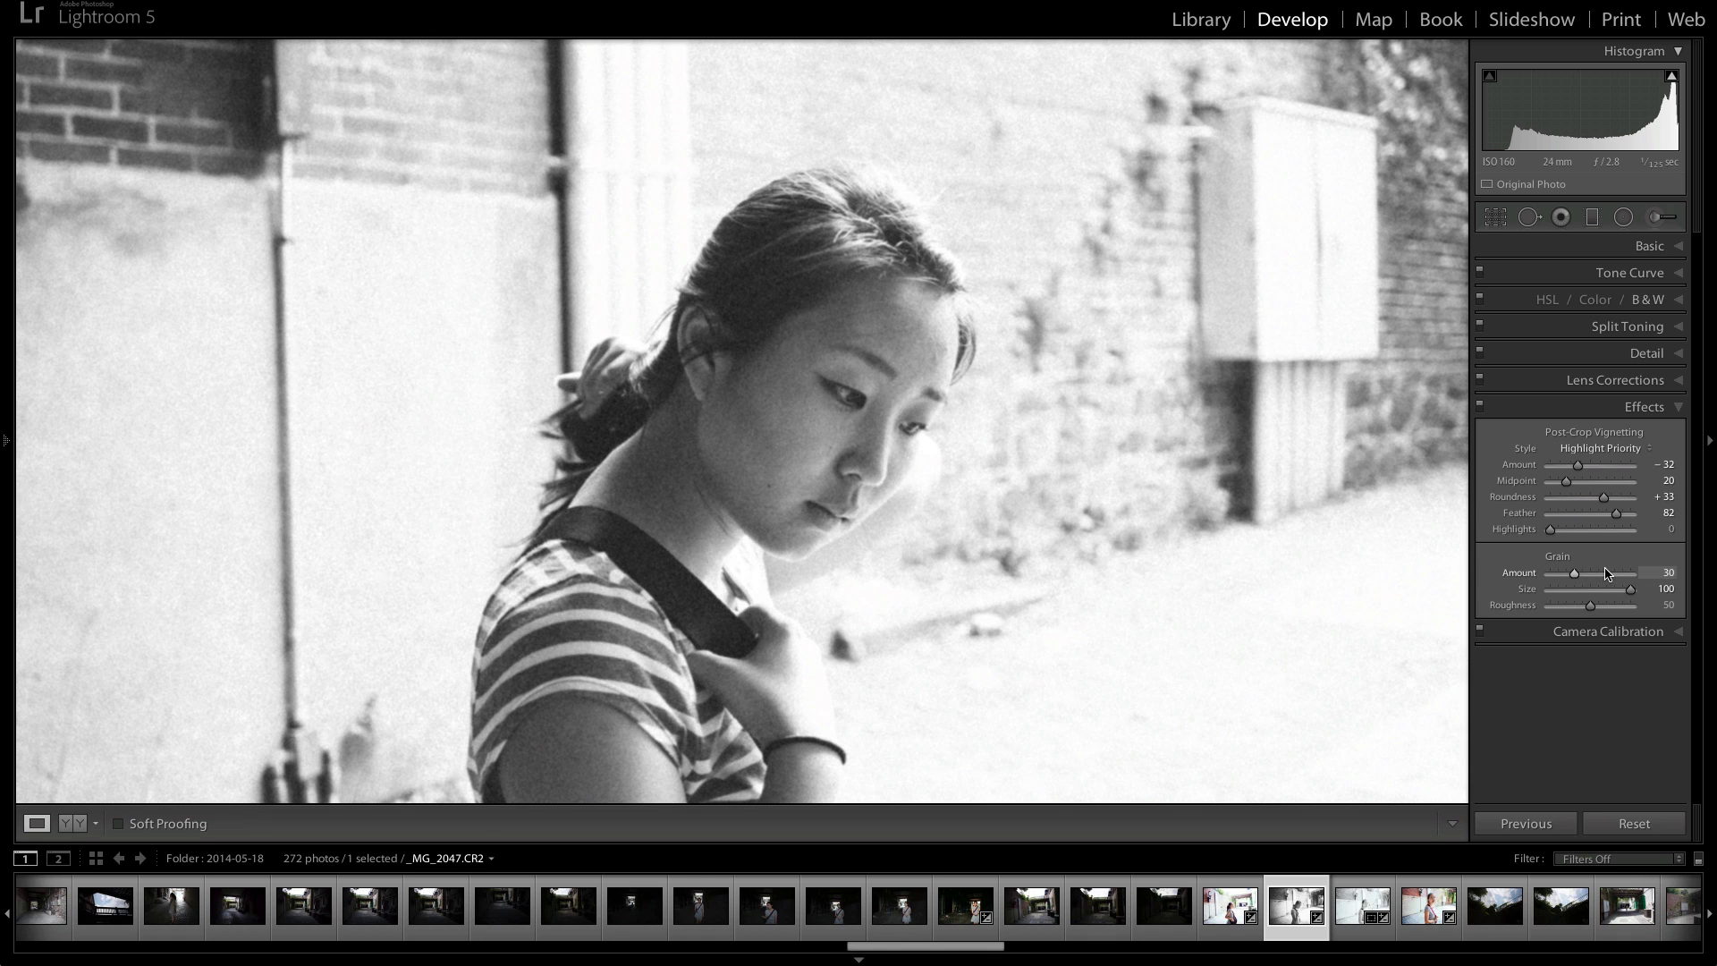
{"action": "key", "text": "ctrl+z"}
{"action": "left_click_drag", "start_coordinate": [1572, 576], "coordinate": [1563, 574]}
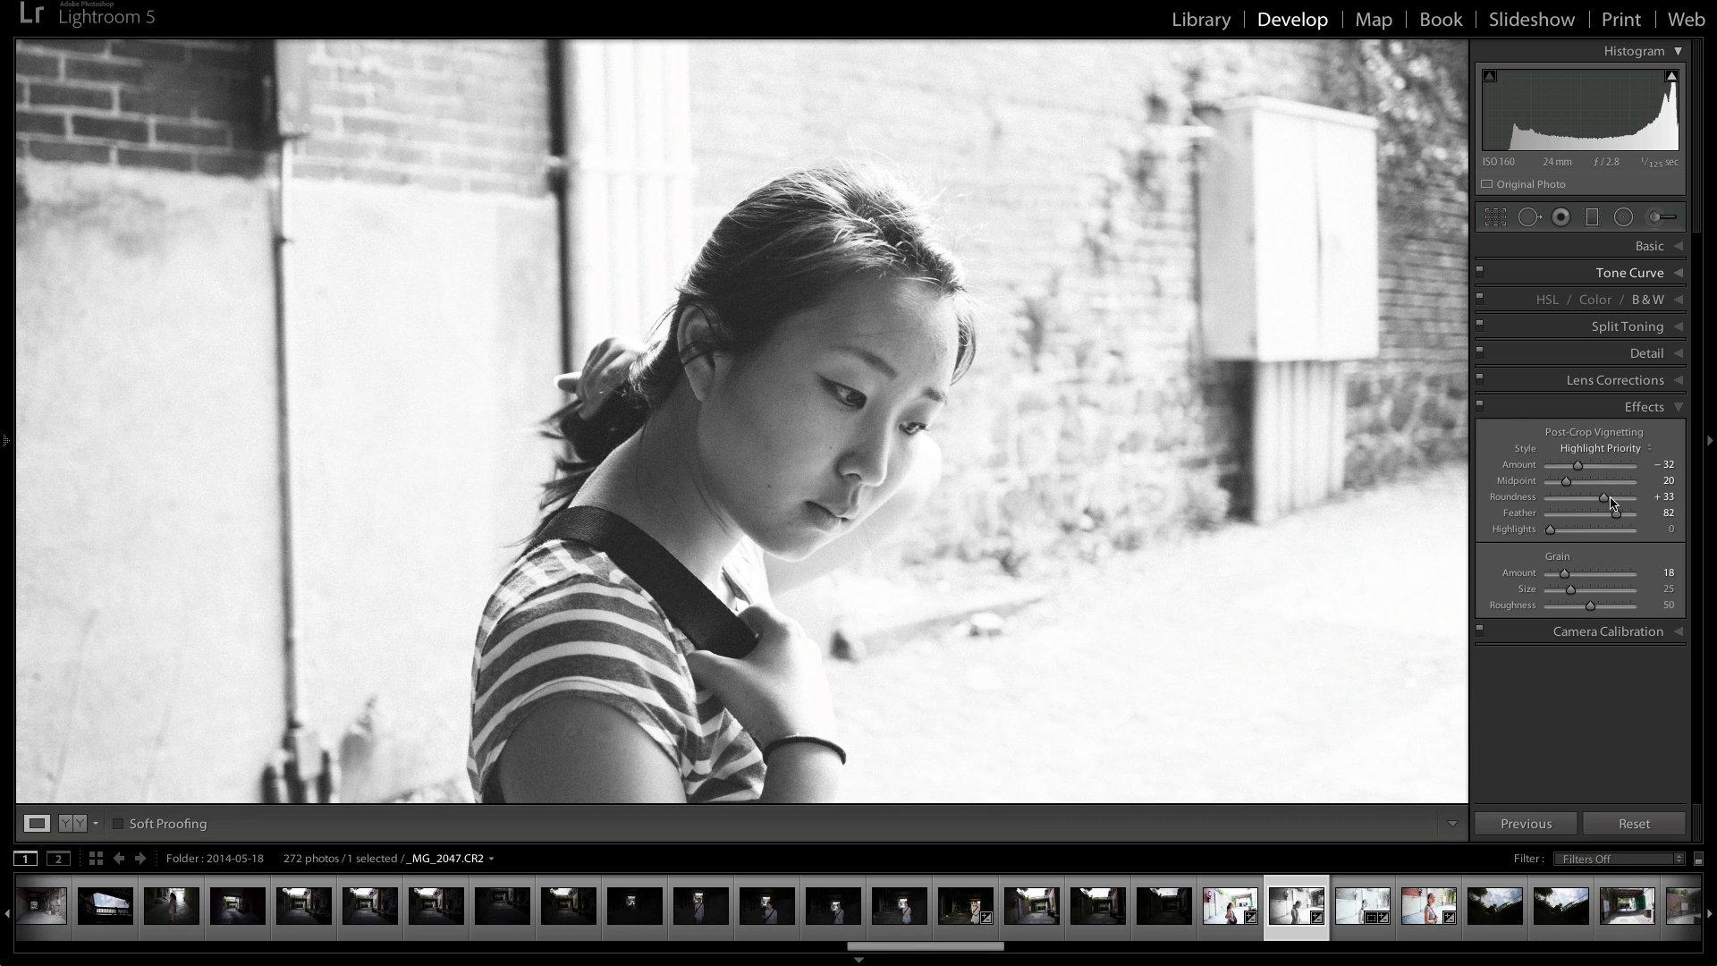
{"action": "left_click", "coordinate": [1318, 567]}
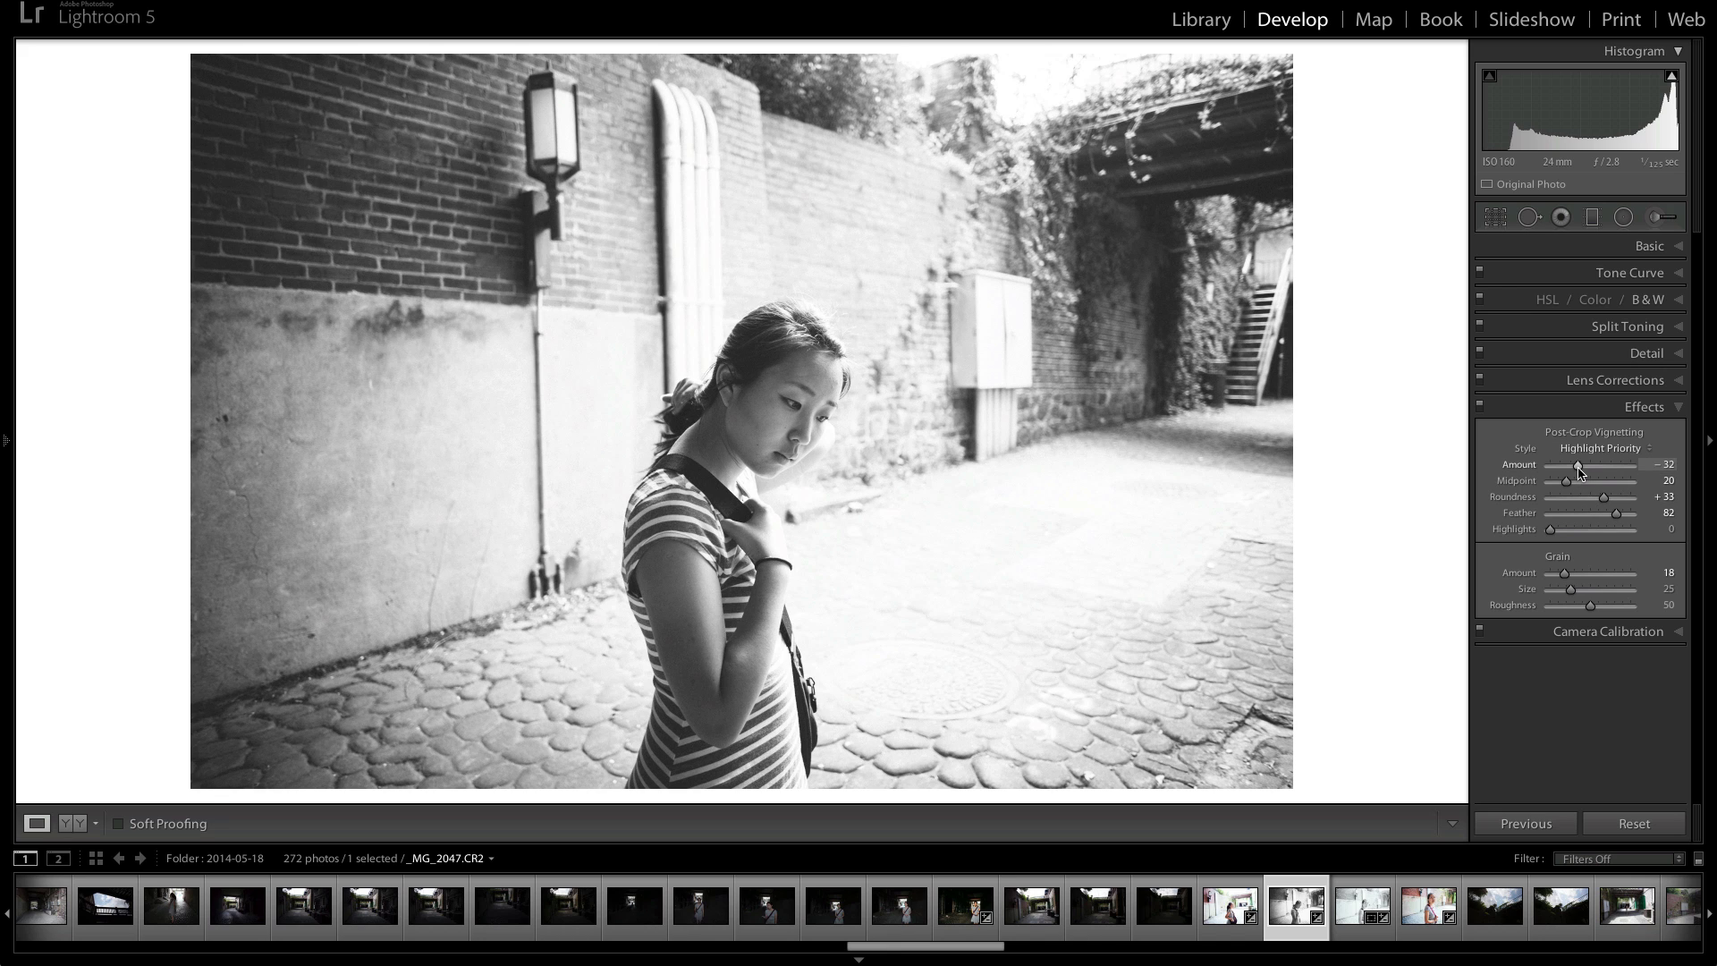
Reset both Amount sliders, then set the vignette Amount to -46 and the Grain Amount to 26
{"action": "double_click", "coordinate": [1578, 466]}
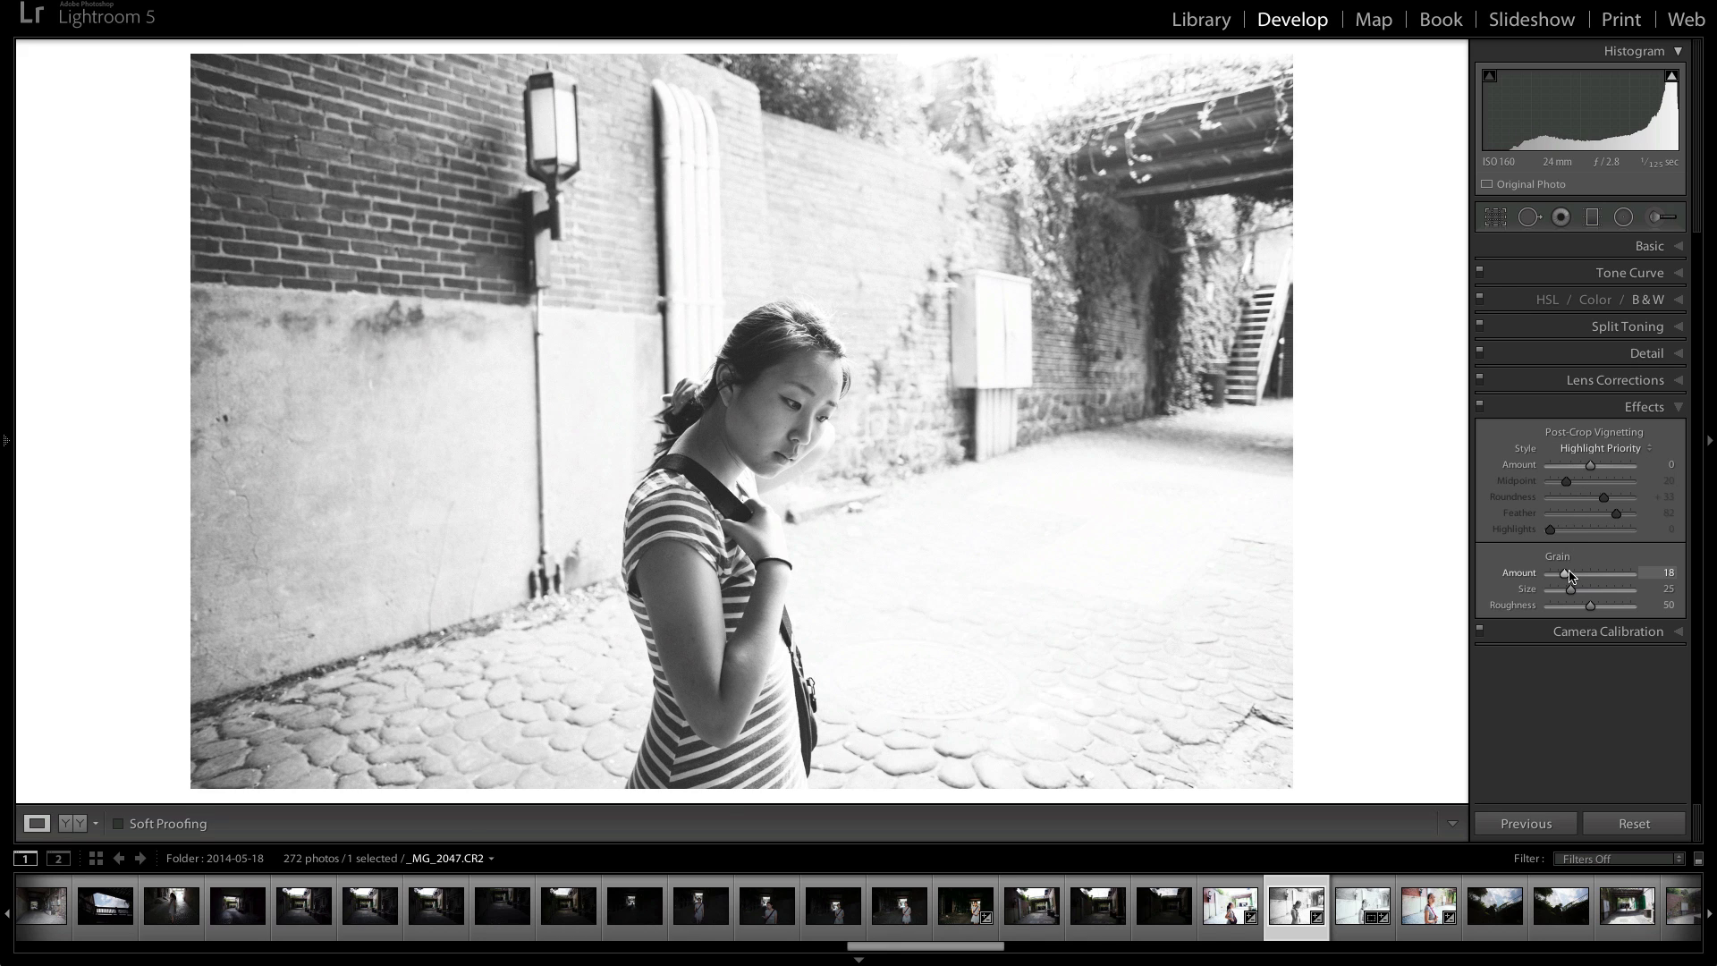
{"action": "double_click", "coordinate": [1566, 573]}
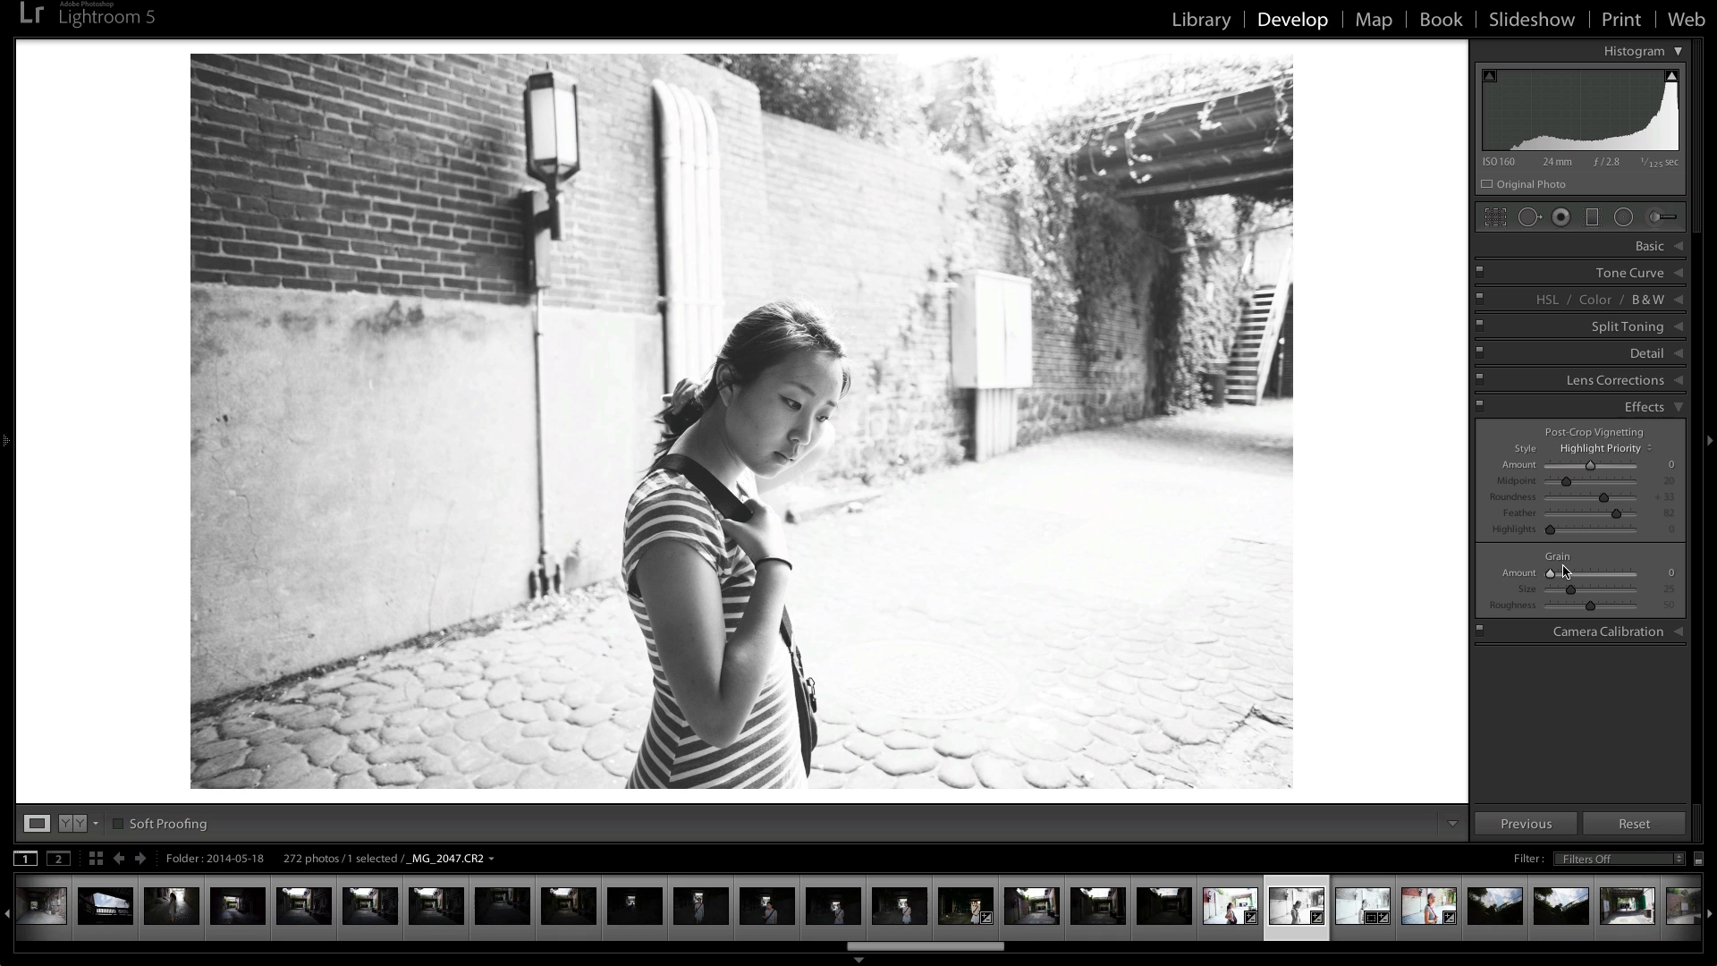
{"action": "left_click_drag", "start_coordinate": [1589, 466], "coordinate": [1571, 470]}
{"action": "left_click_drag", "start_coordinate": [1550, 573], "coordinate": [1573, 579]}
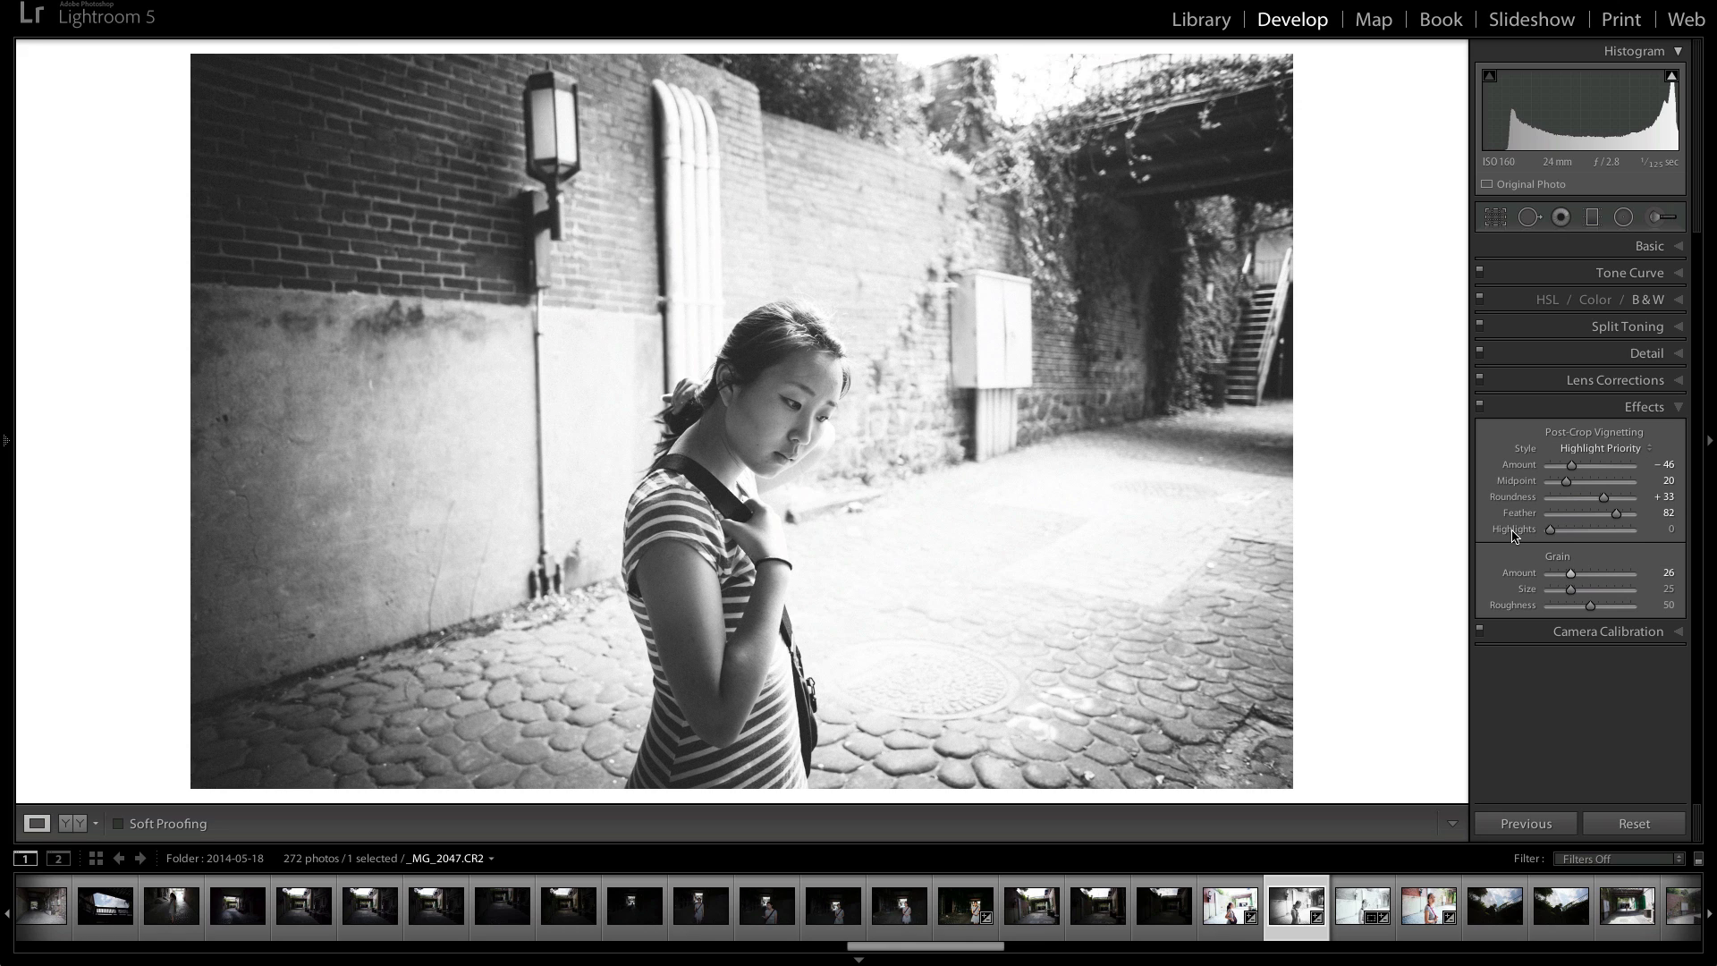
{"action": "left_click", "coordinate": [1599, 302]}
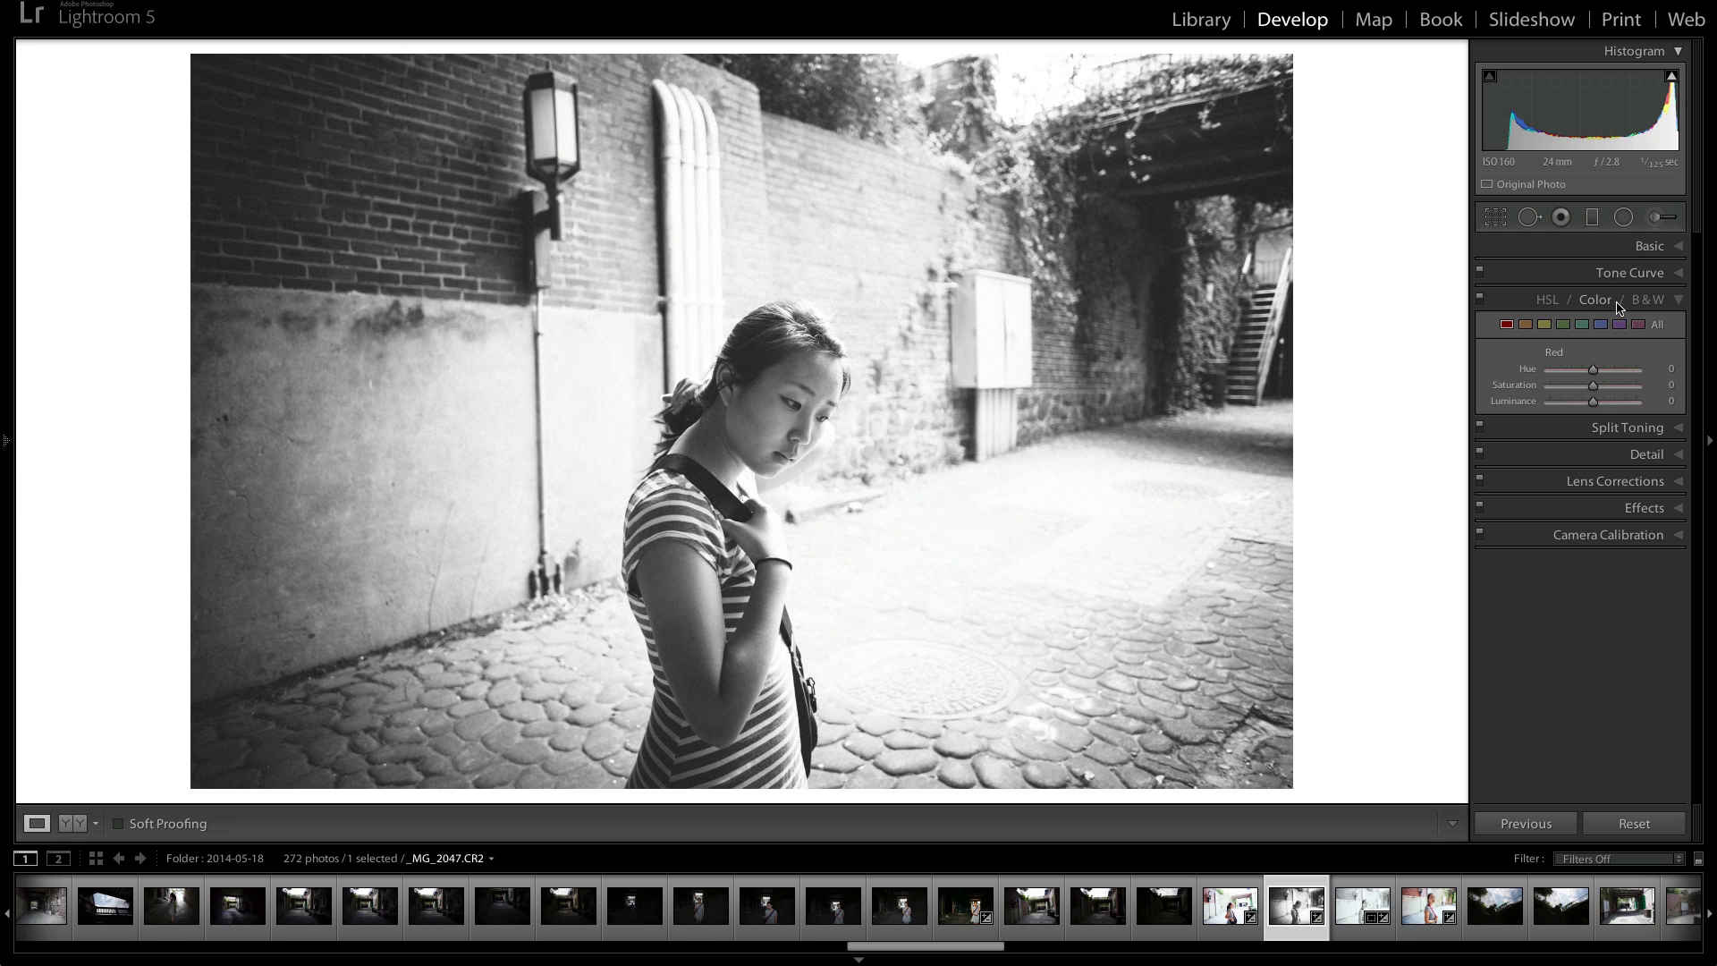
{"action": "left_click", "coordinate": [1637, 302]}
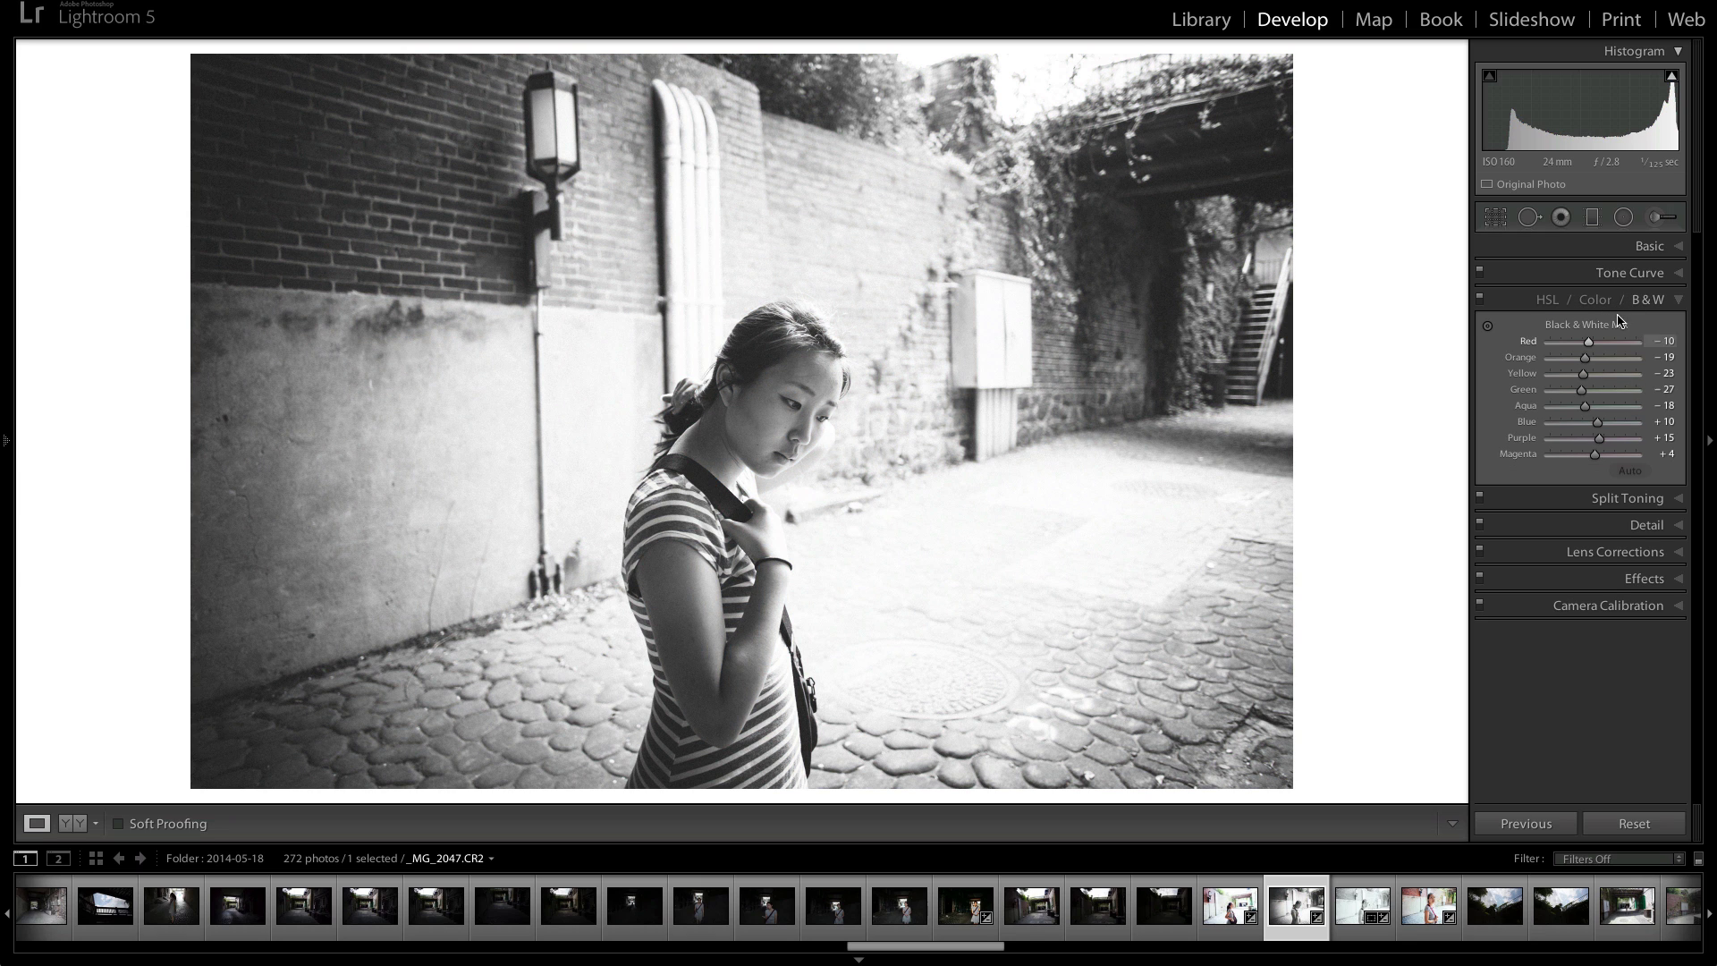
{"action": "left_click", "coordinate": [1603, 302]}
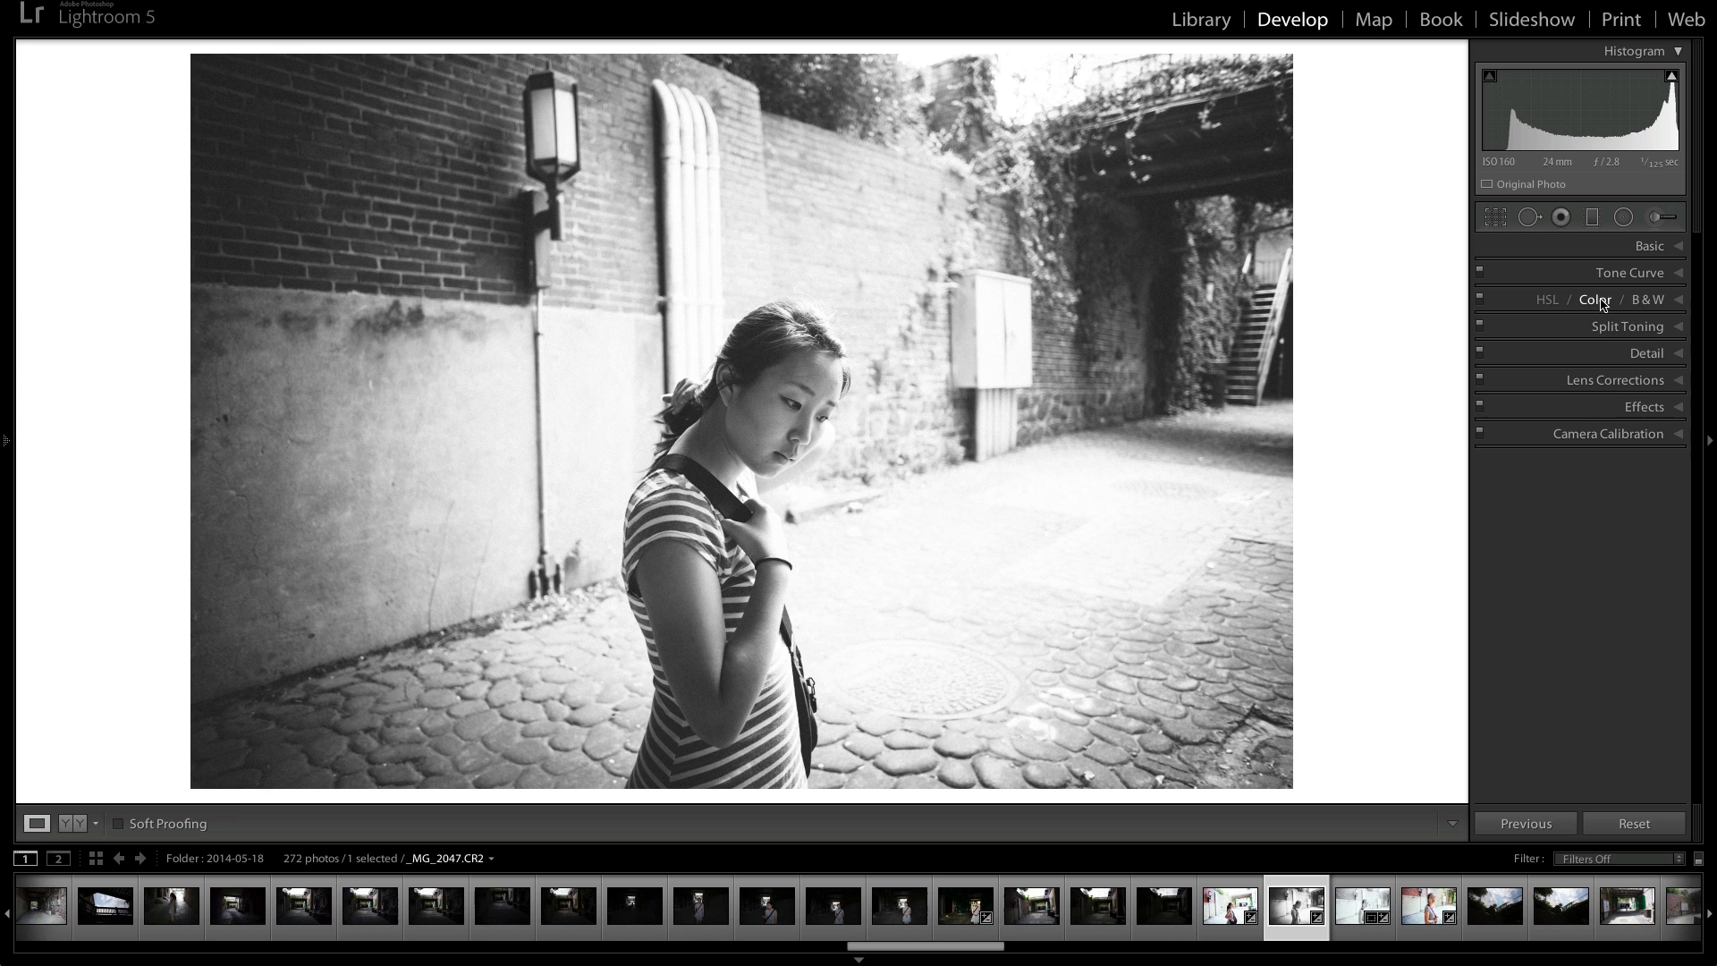
{"action": "left_click", "coordinate": [1601, 303]}
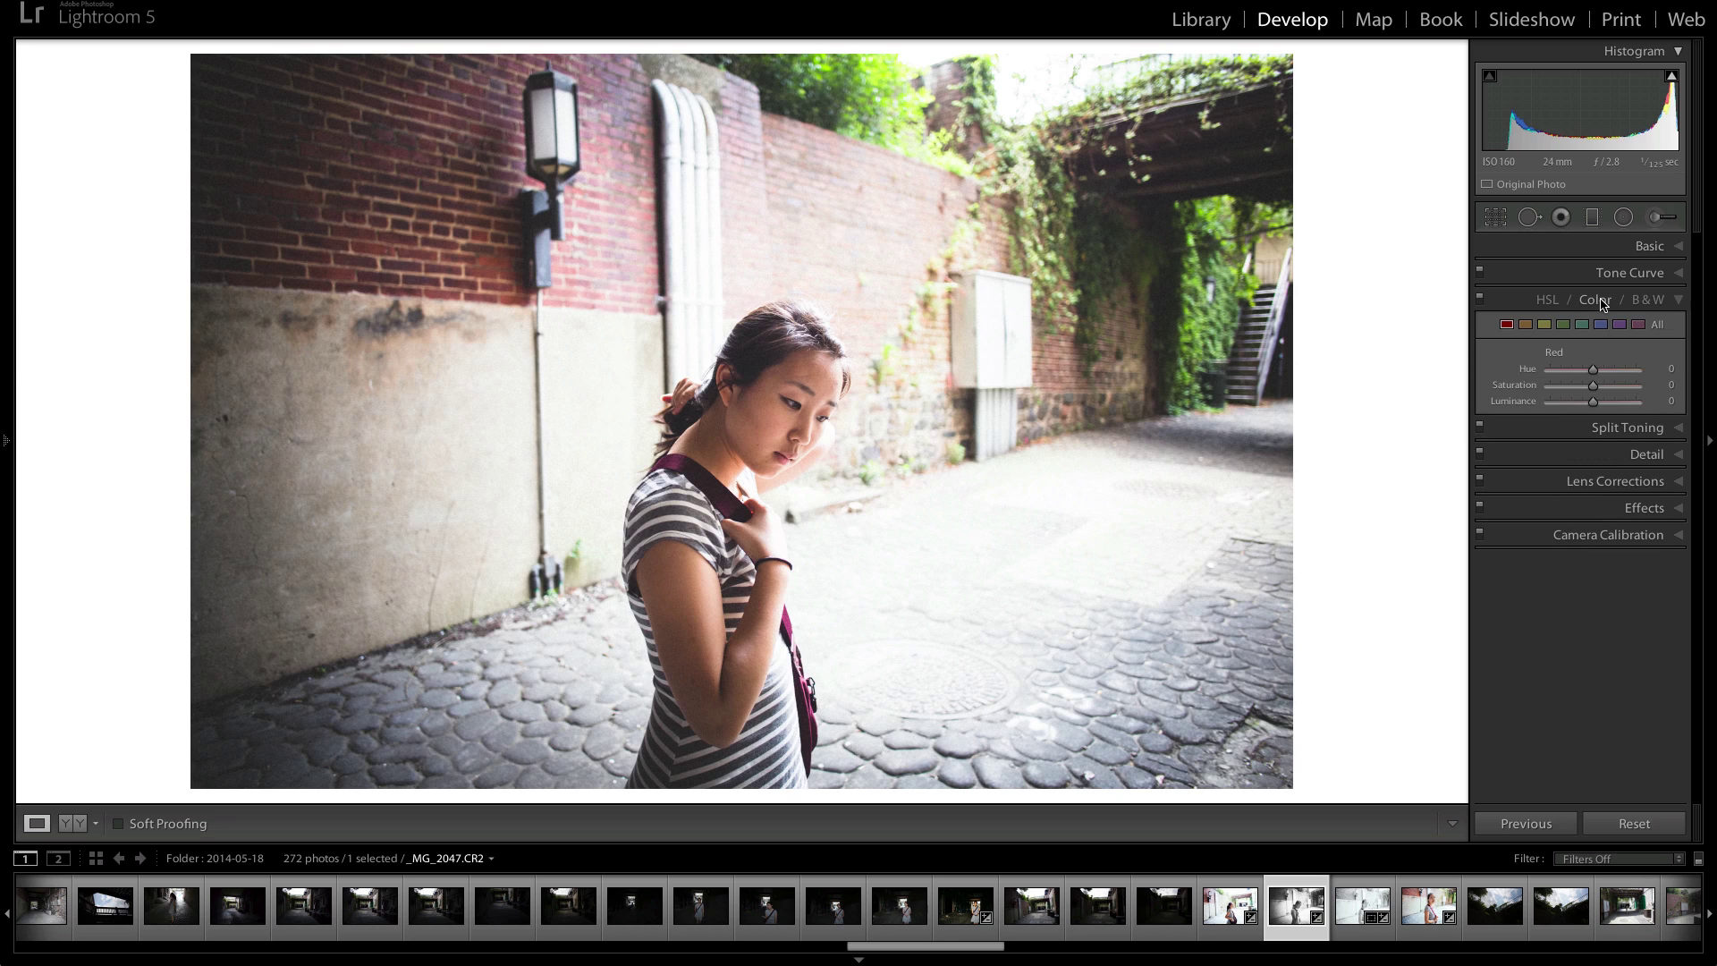
{"action": "left_click", "coordinate": [1647, 301]}
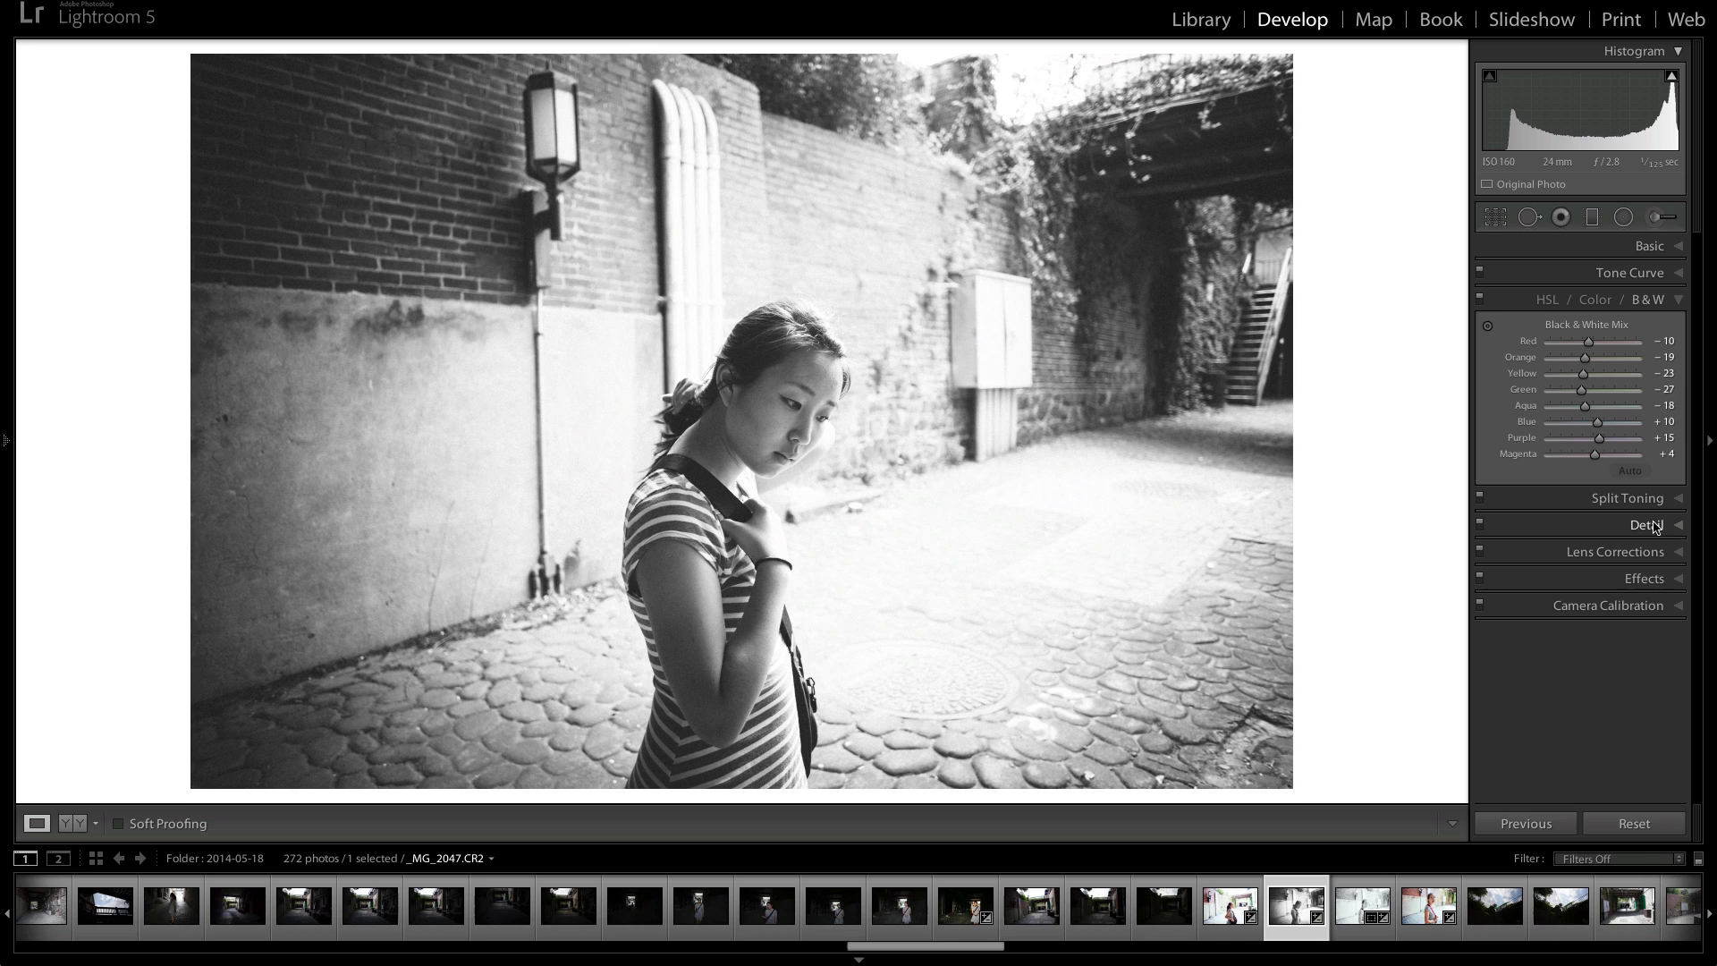
{"action": "left_click", "coordinate": [1656, 578]}
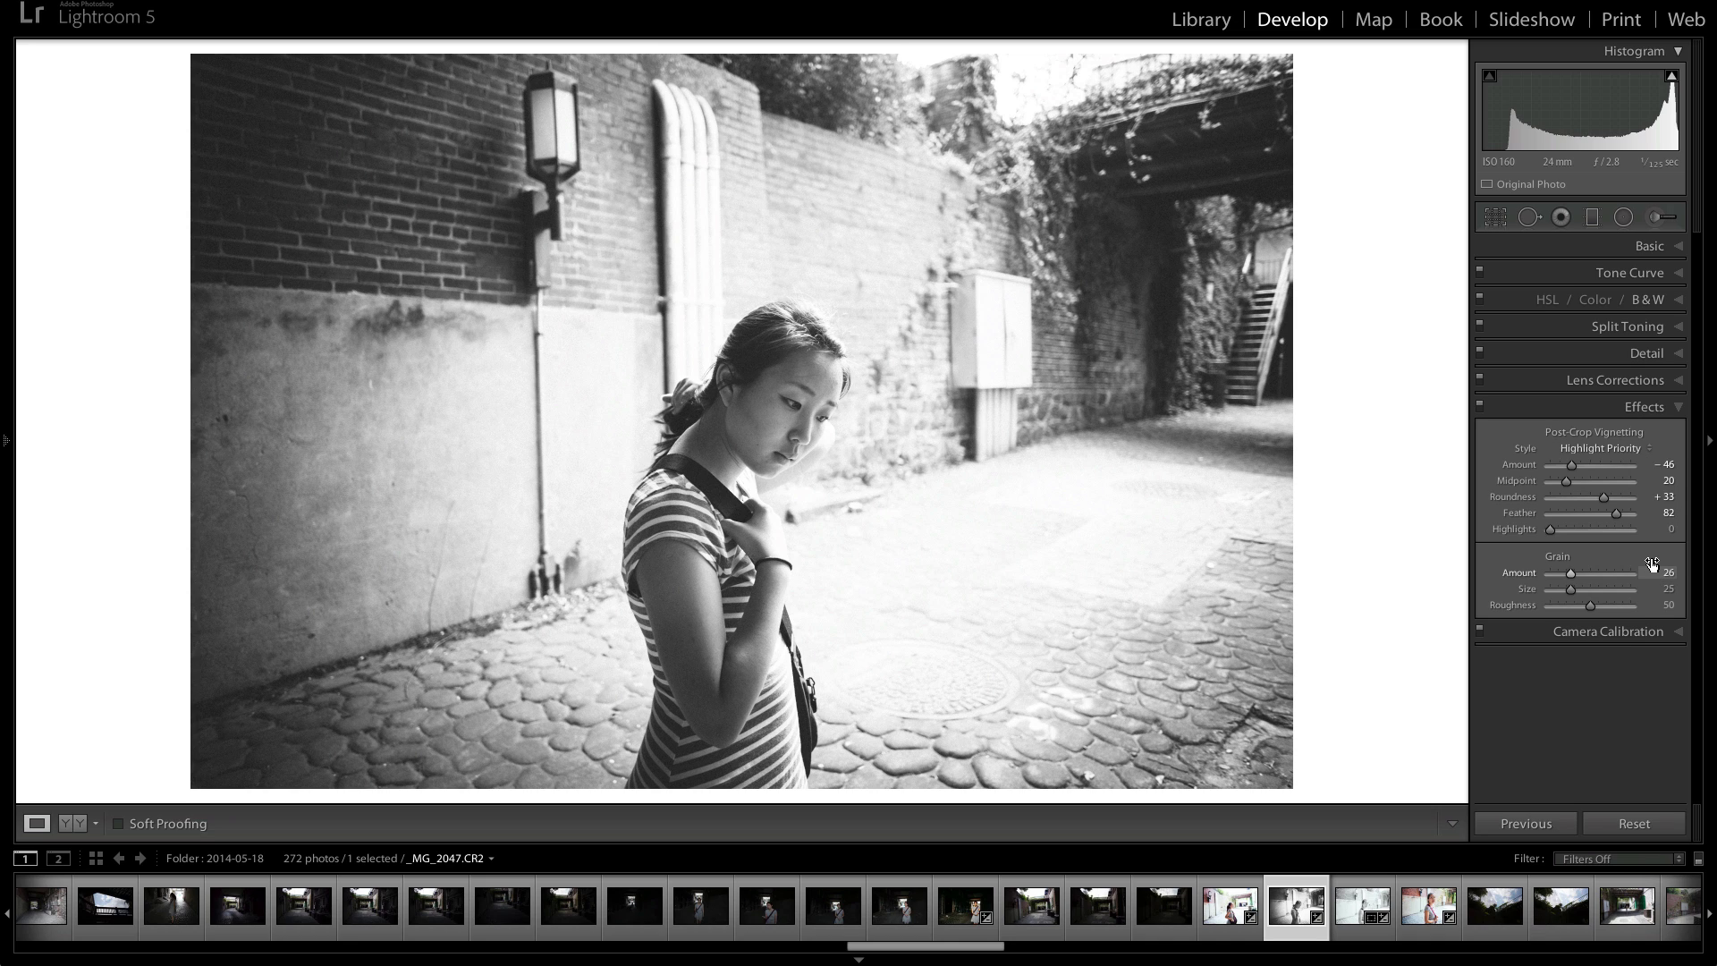